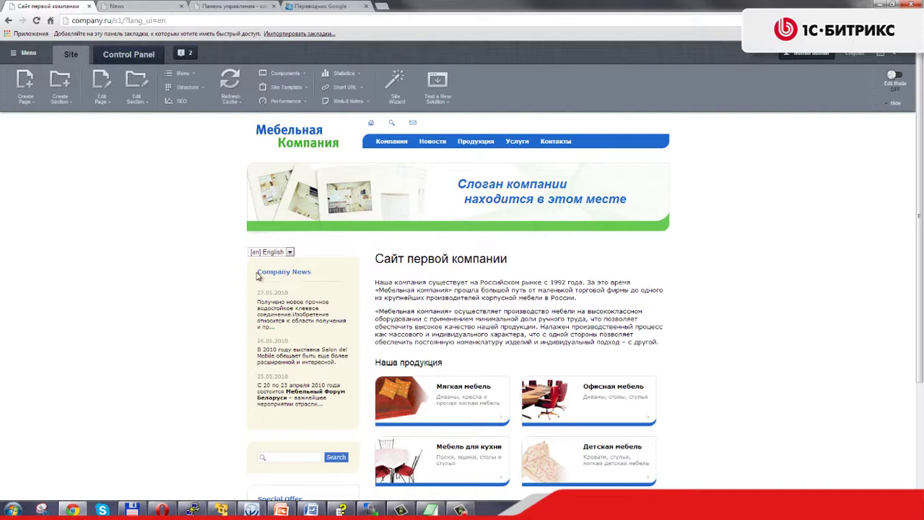
Switch the first company site between English and Russian and examine how the company news heading is translated.
left_click_drag(257, 275, 282, 272)
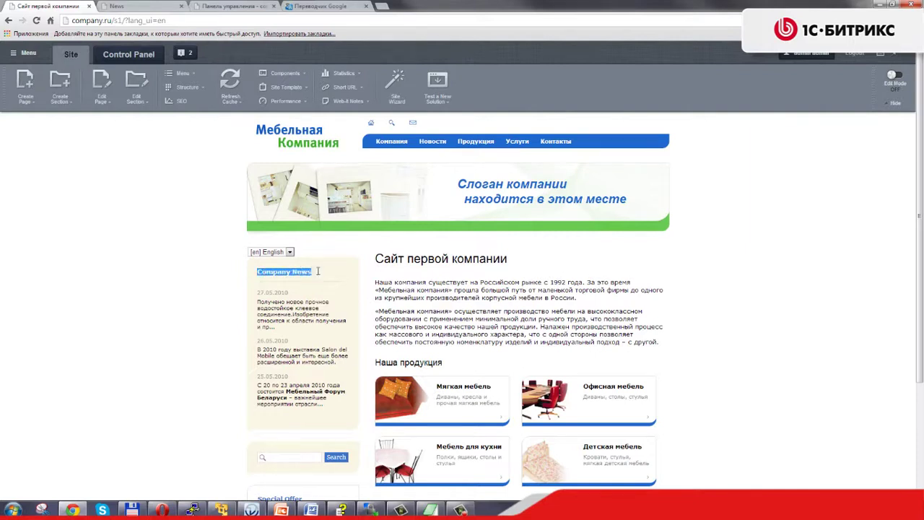
left_click(312, 272)
left_click_drag(258, 271, 311, 270)
left_click(290, 252)
left_click(278, 267)
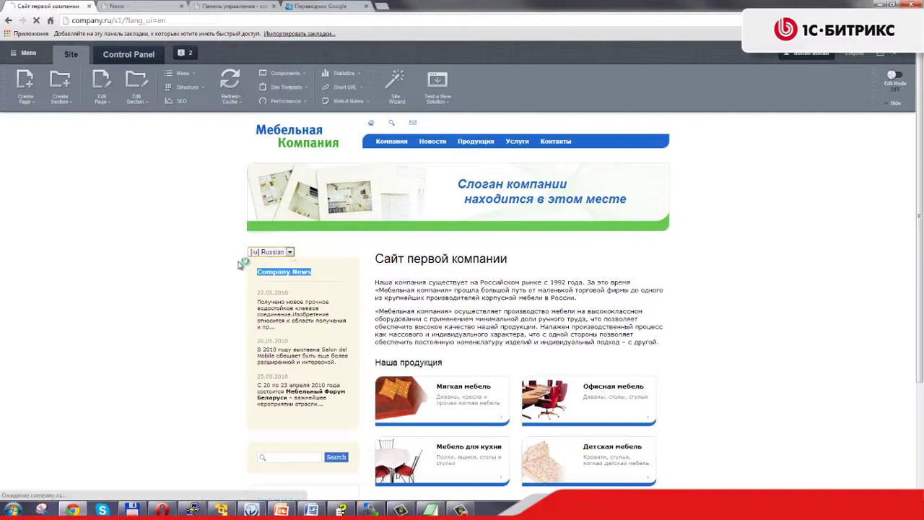
left_click(290, 252)
left_click(281, 260)
left_click(289, 252)
left_click(278, 267)
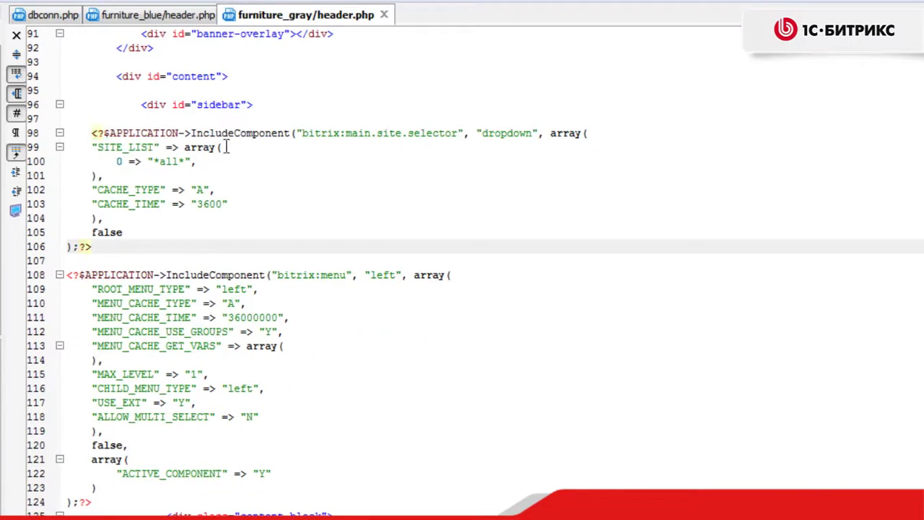
Replace the bitrix:main.site.selector call in furniture_gray/header.php with the action_lang script and CLanguage::SelectBox code from furniture_blue/header.php, and save the file.
left_click_drag(108, 246, 16, 145)
key("Delete")
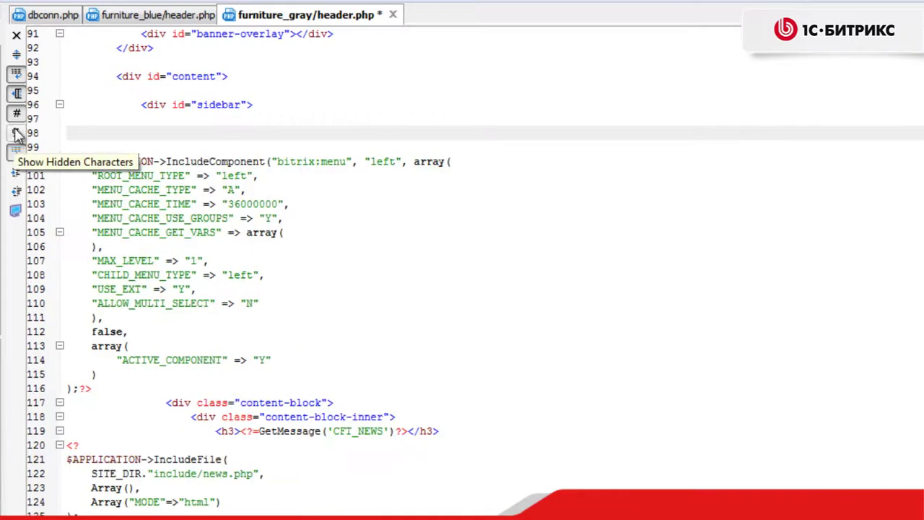
left_click(159, 14)
left_click(525, 317)
left_click_drag(612, 318, 52, 219)
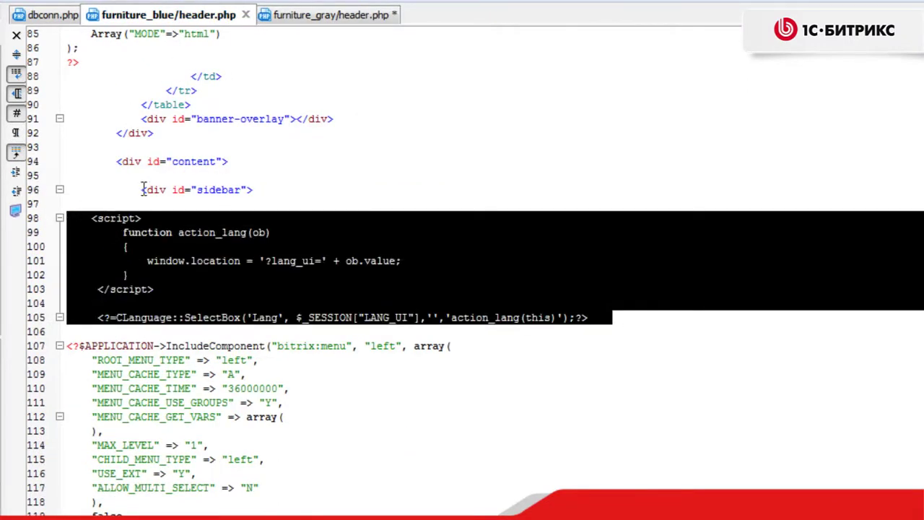
key("ctrl+c")
left_click(330, 15)
key("ctrl+v")
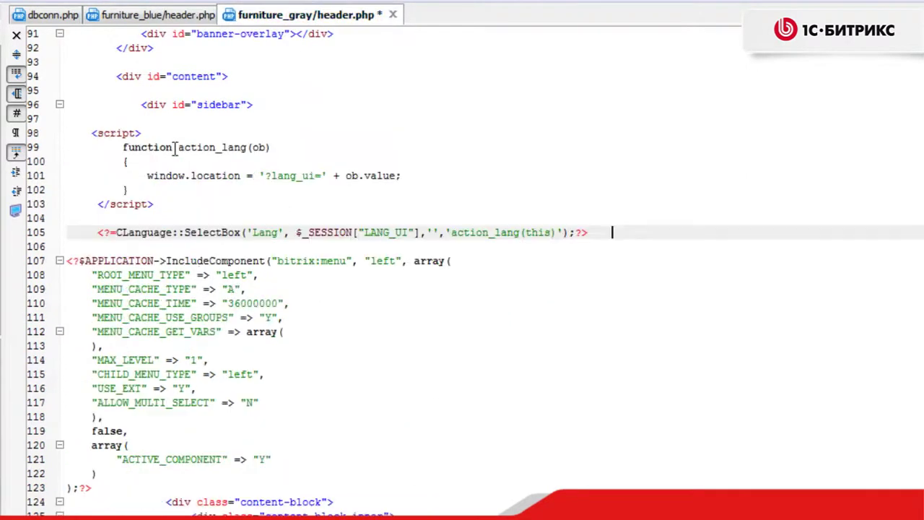
key("ctrl+s")
left_click(365, 176)
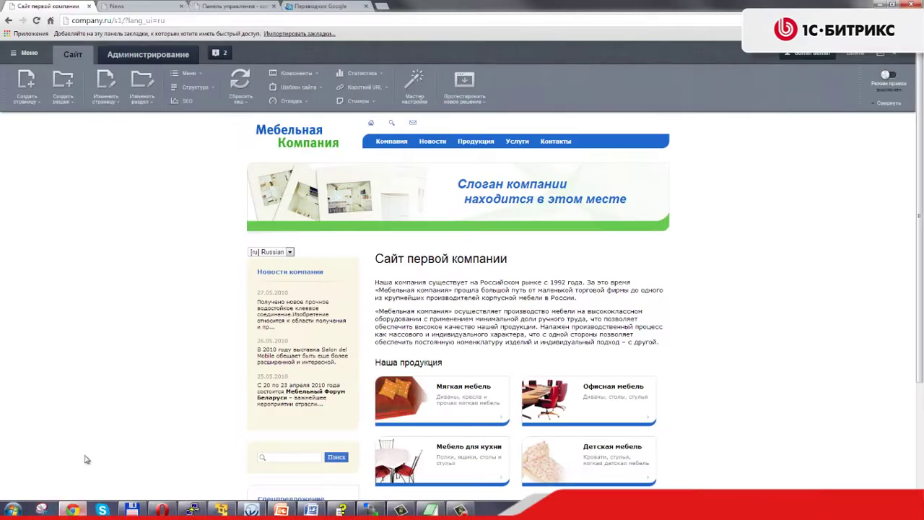
Switch to the site administration in the browser and open site s1 from the site list for editing.
left_click(210, 6)
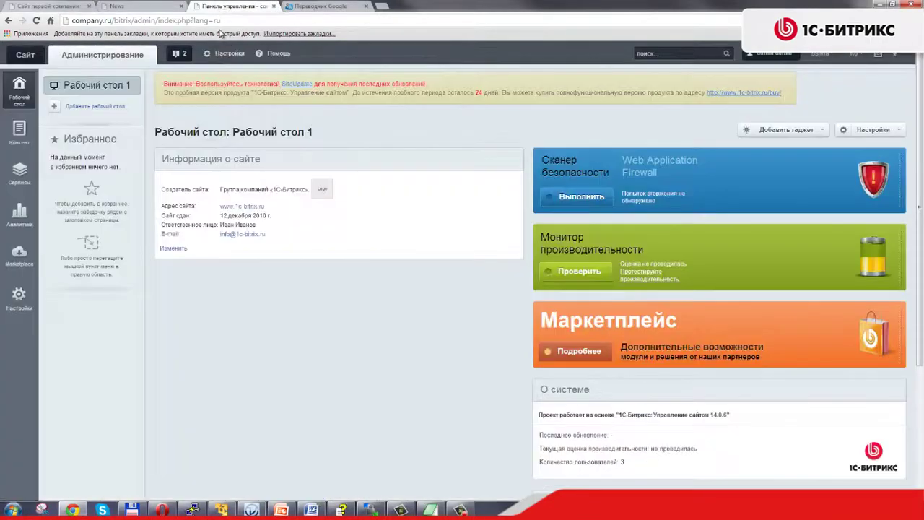
left_click(19, 296)
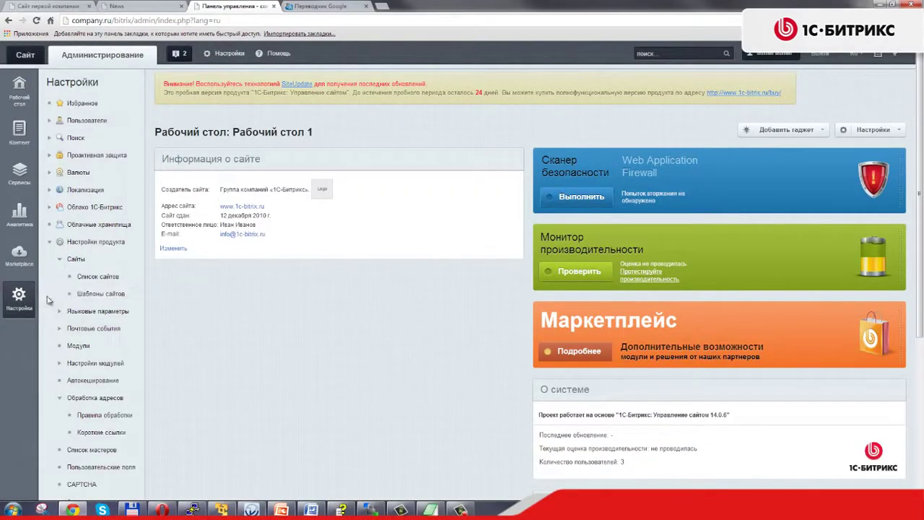
left_click(98, 277)
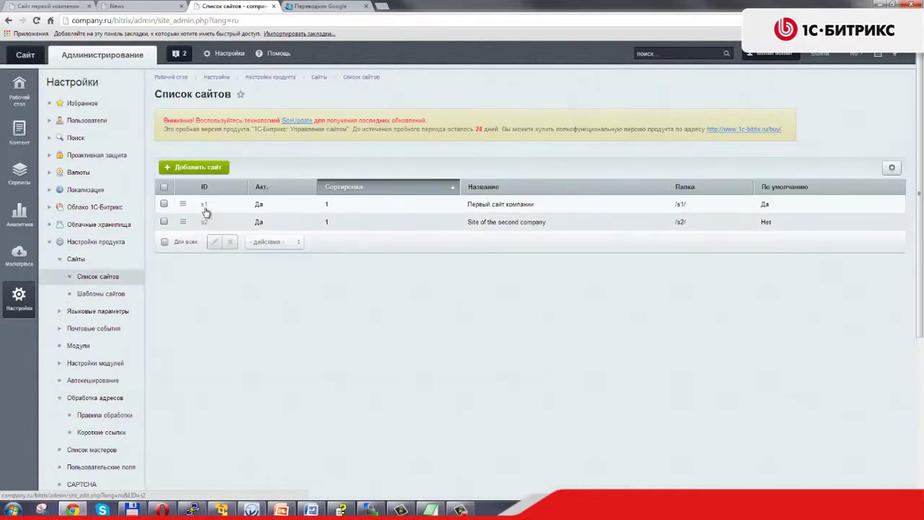
scroll(345, 208, "down", 10)
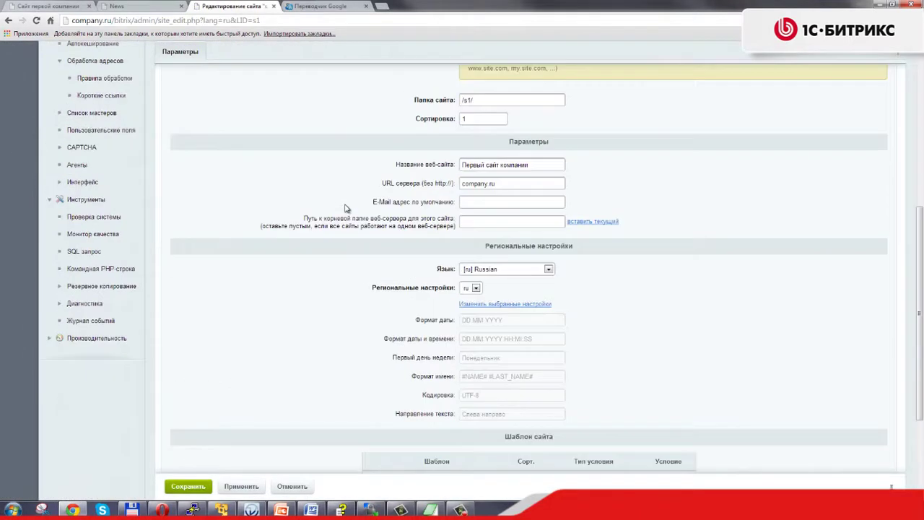
Assign the "Фиксированный серый" template as the second site template with the condition type "Выражение PHP".
left_click(390, 359)
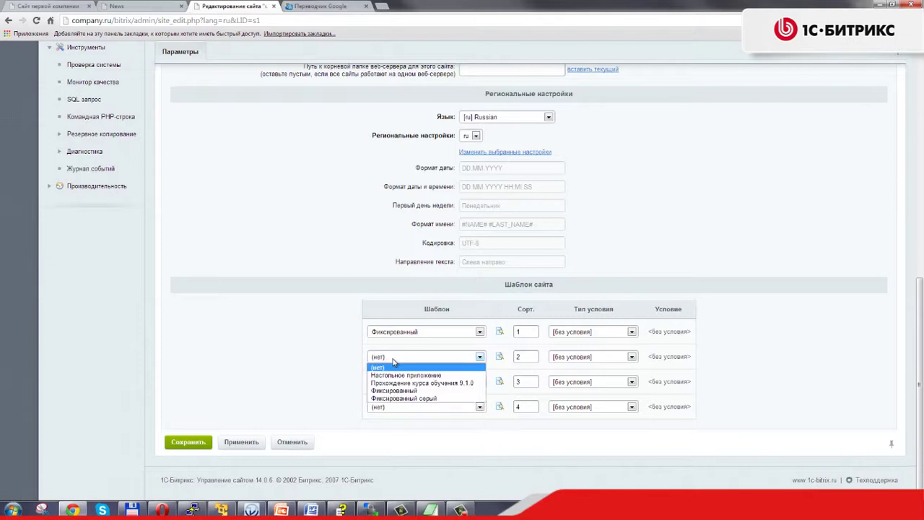
left_click(421, 398)
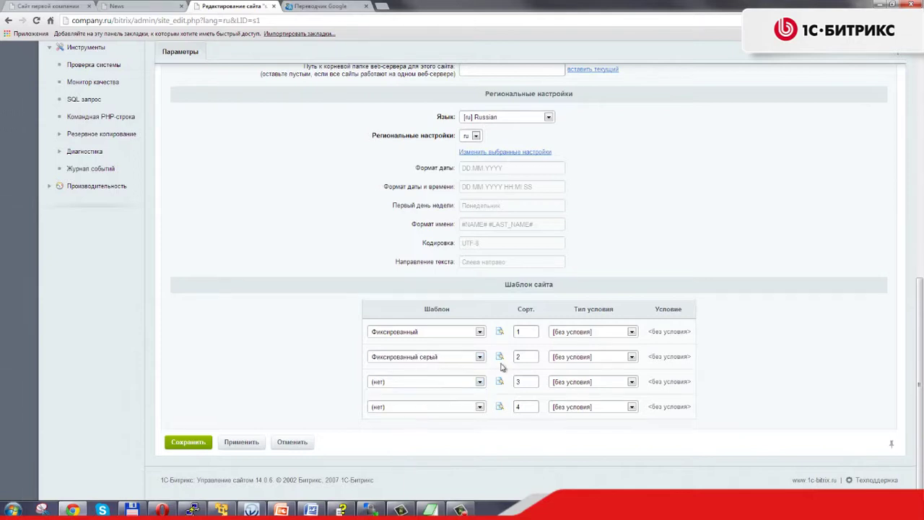
left_click(576, 360)
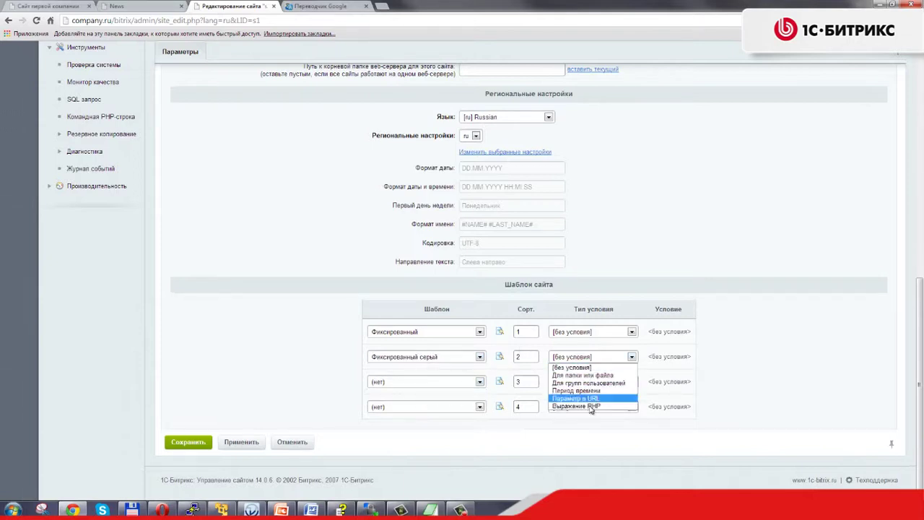
left_click(568, 407)
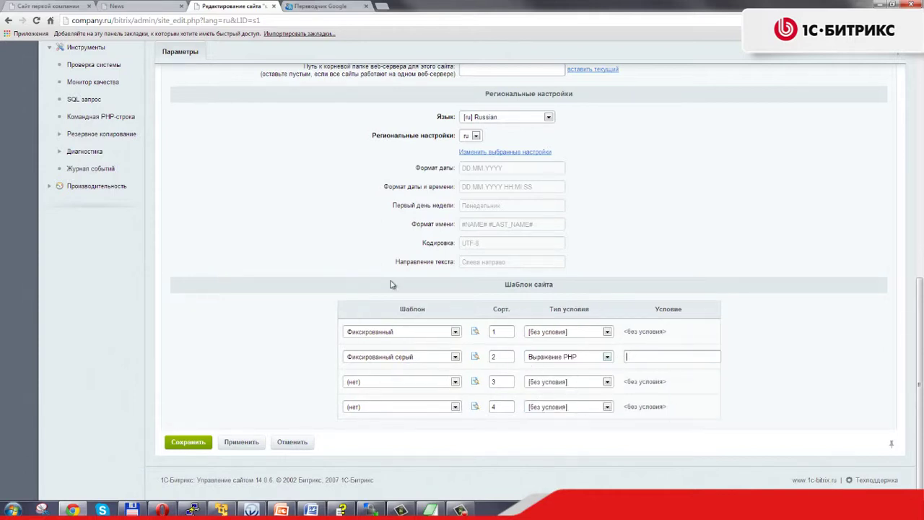
Set the second template's condition to $_SESSION["LANG_UI"]=='en' and save the site settings.
left_click(636, 358)
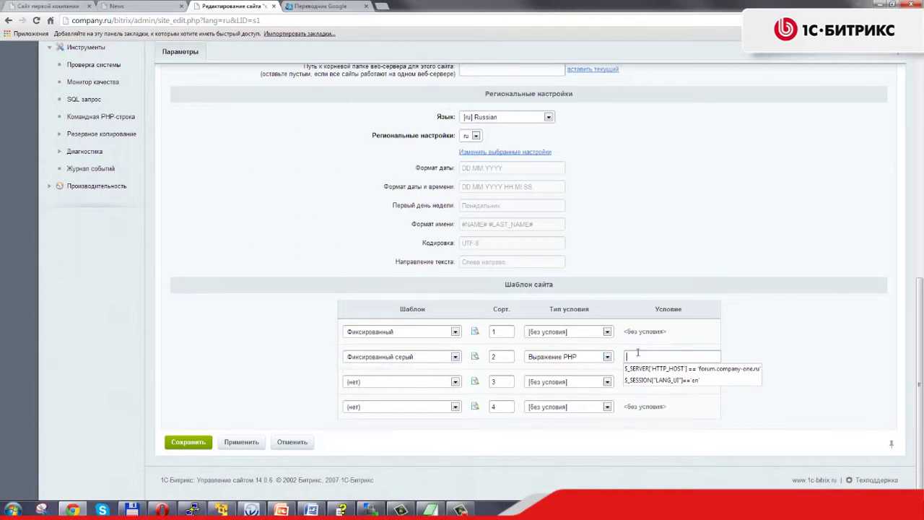
key("Down")
key("Down")
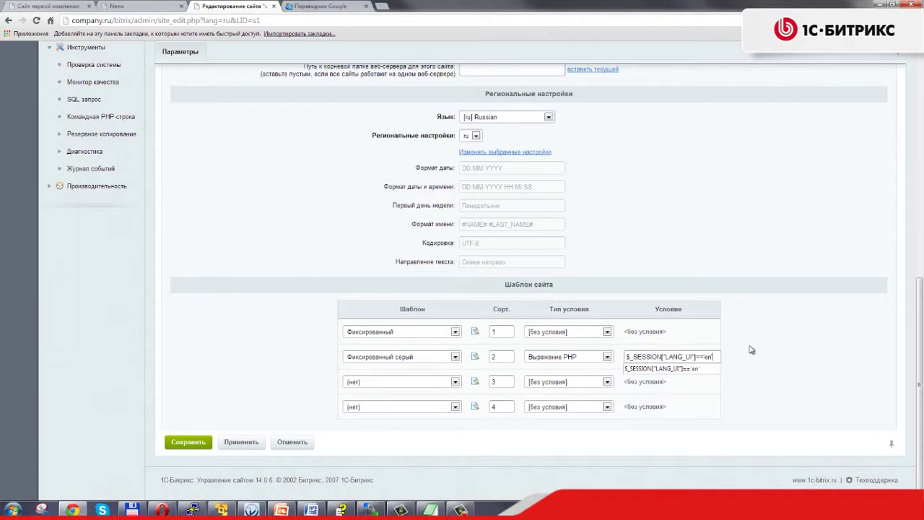
key("Return")
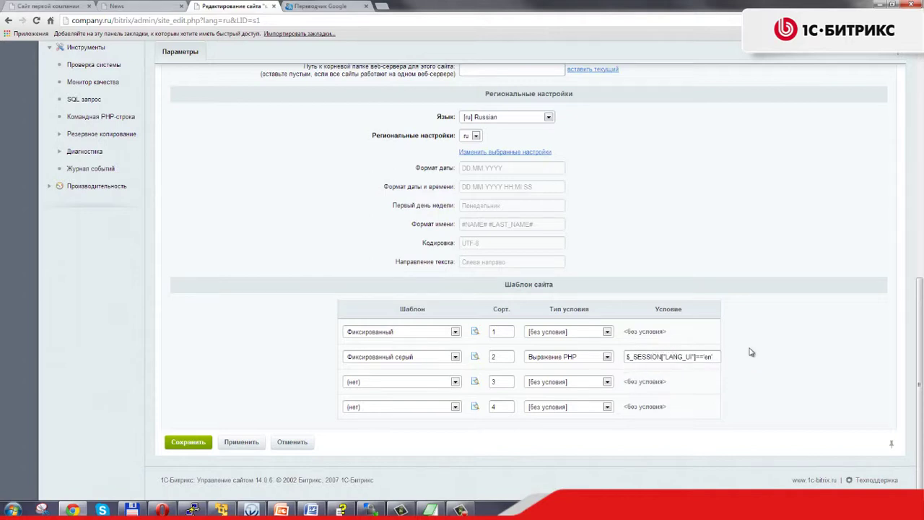
left_click(674, 356)
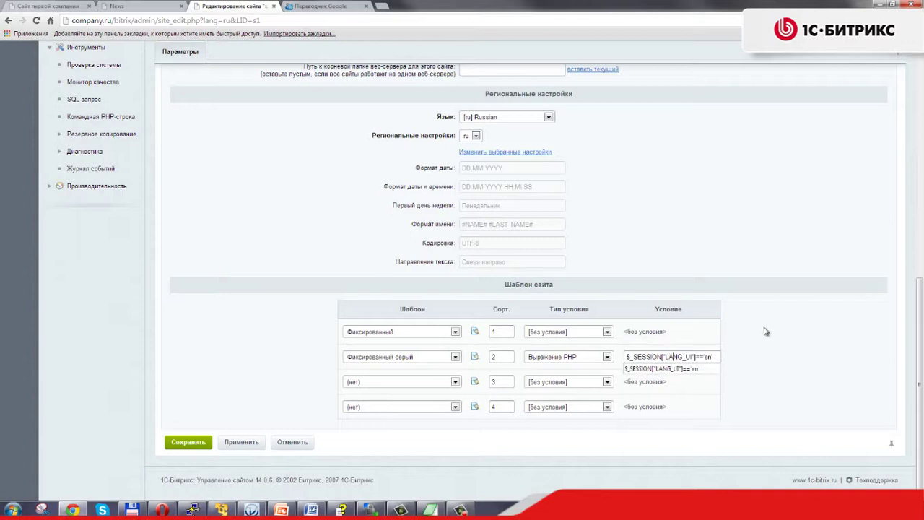
left_click(770, 354)
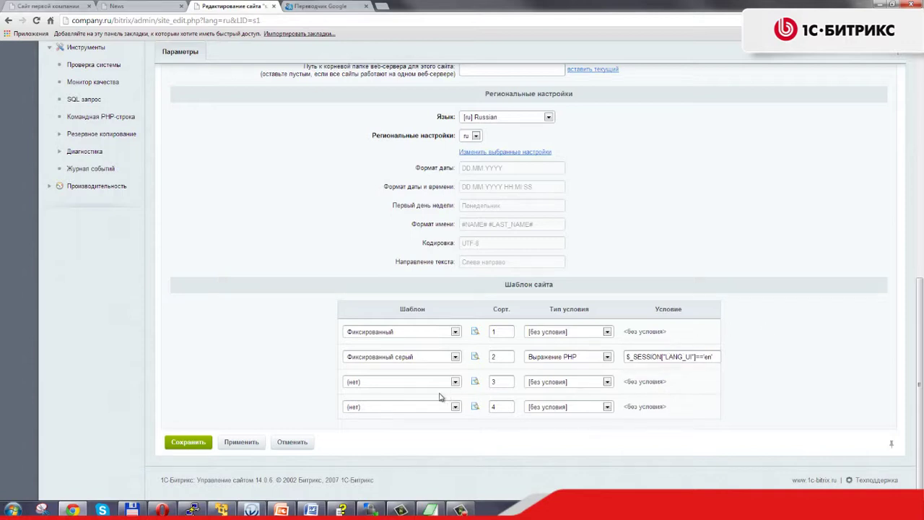
left_click(193, 443)
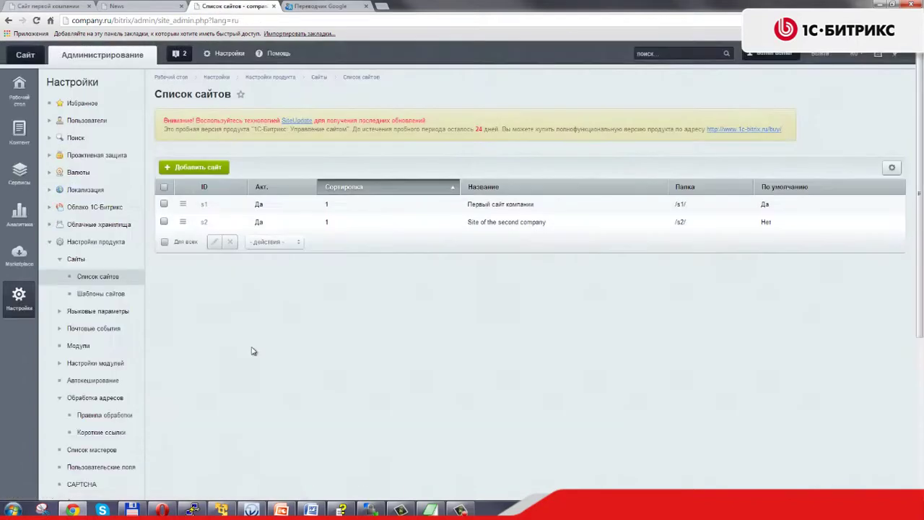
Switch the public site between English and Russian to check which template each language uses.
left_click(67, 5)
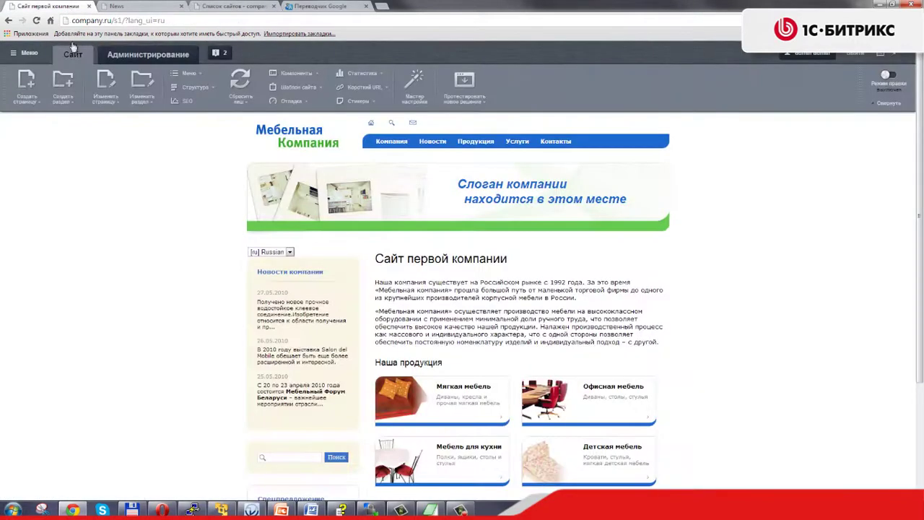
left_click(267, 252)
left_click(270, 269)
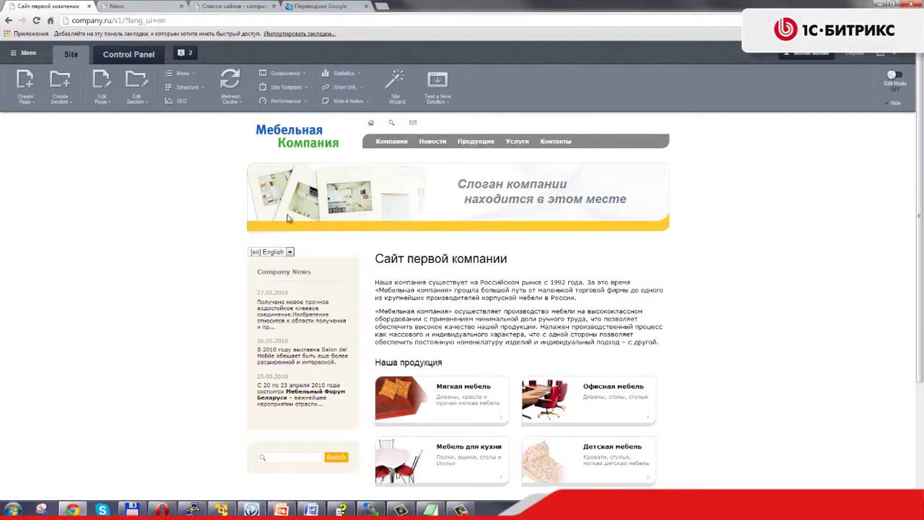
left_click(273, 252)
left_click(272, 261)
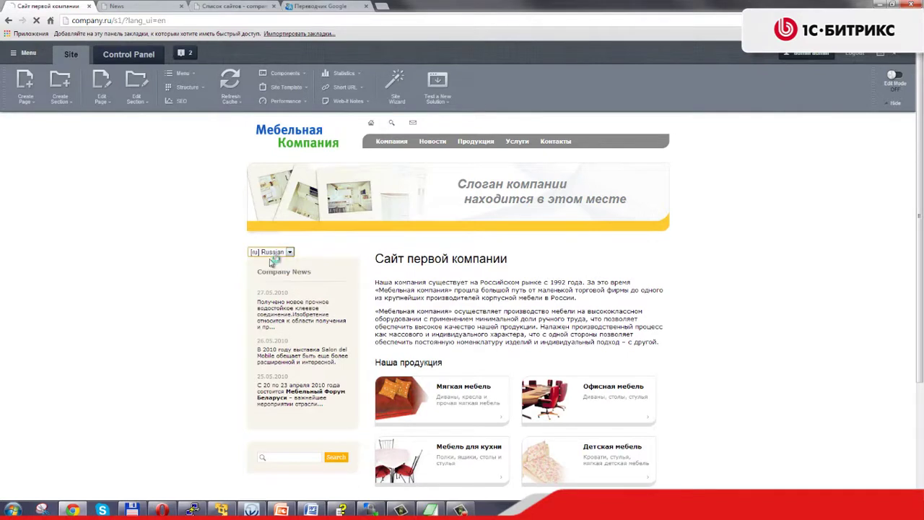
left_click(276, 252)
left_click(273, 268)
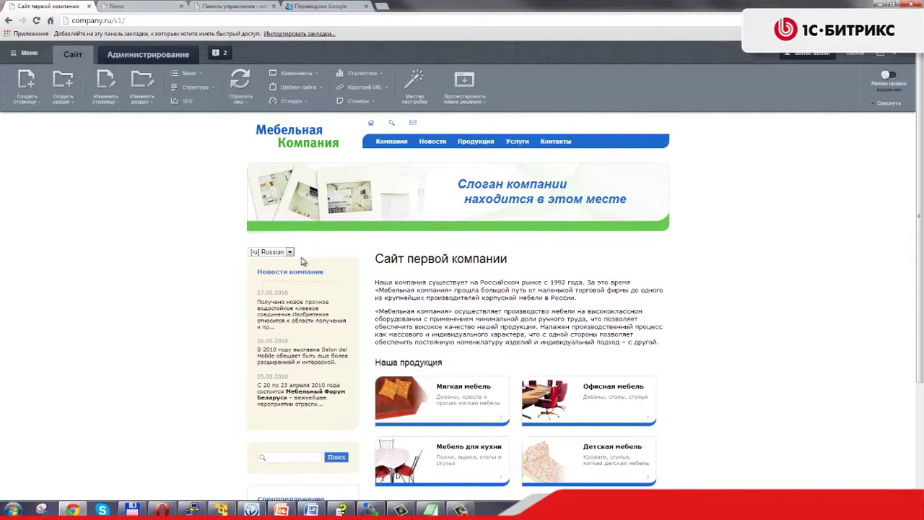
mouse_move(401, 147)
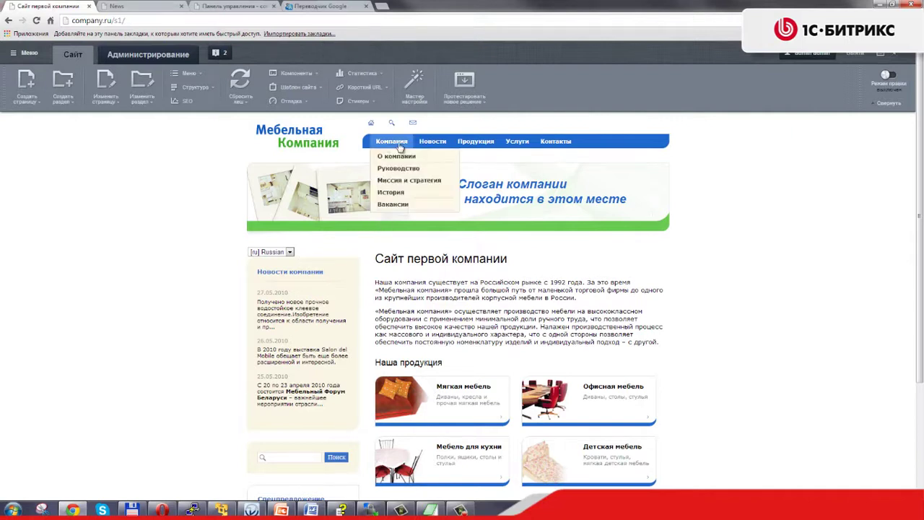
mouse_move(471, 147)
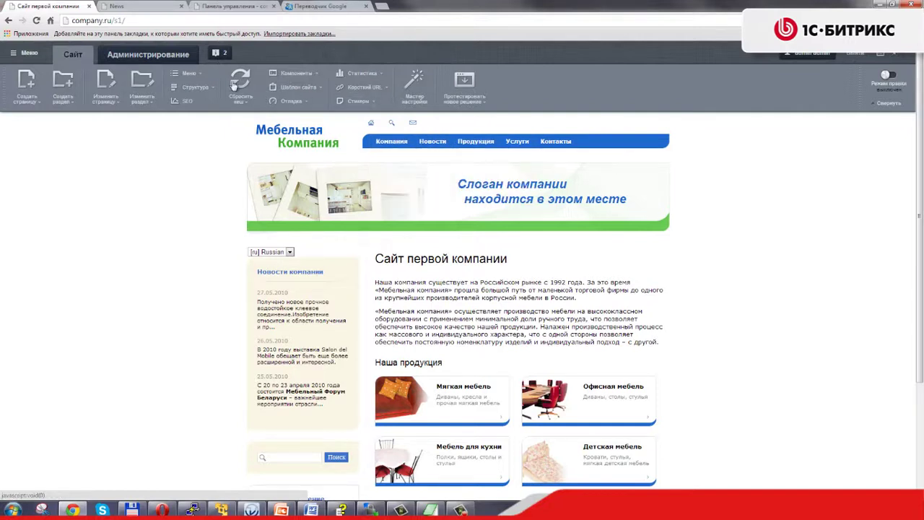
Open the module settings in the administration section for the "Управление структурой" module.
left_click(233, 8)
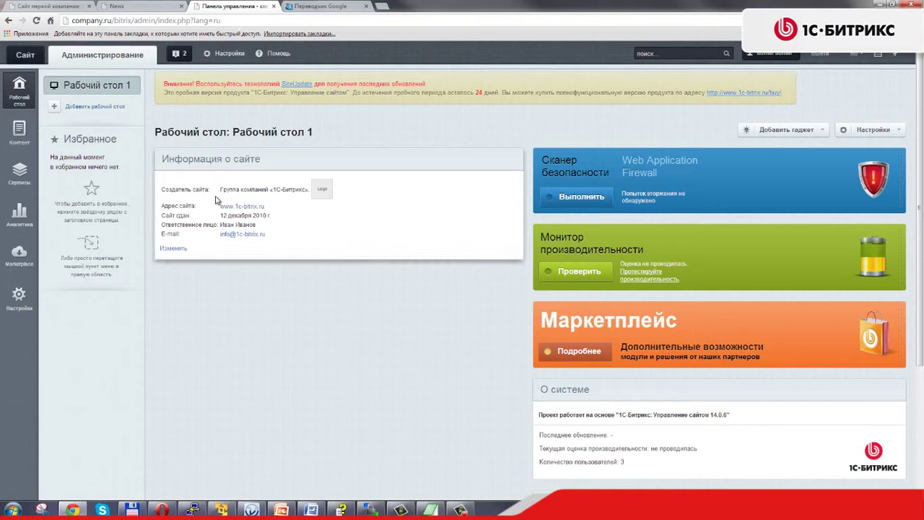
left_click(218, 55)
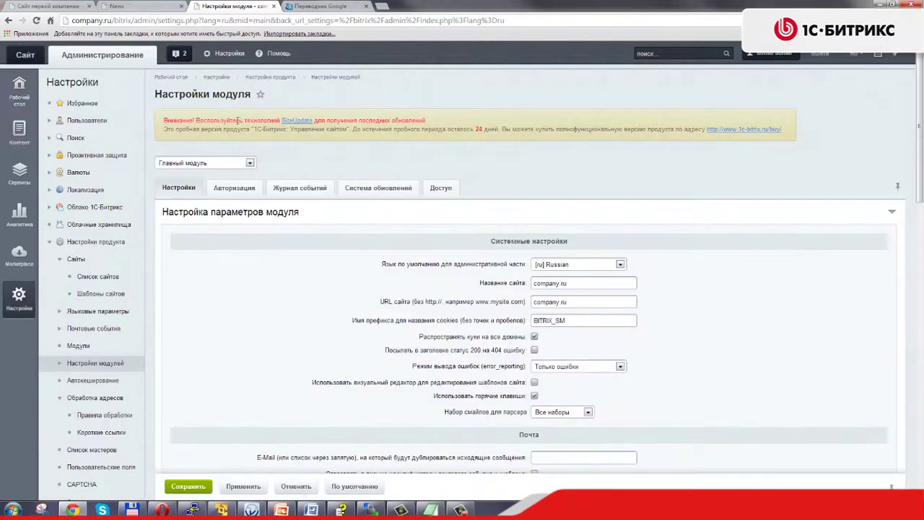
left_click(191, 163)
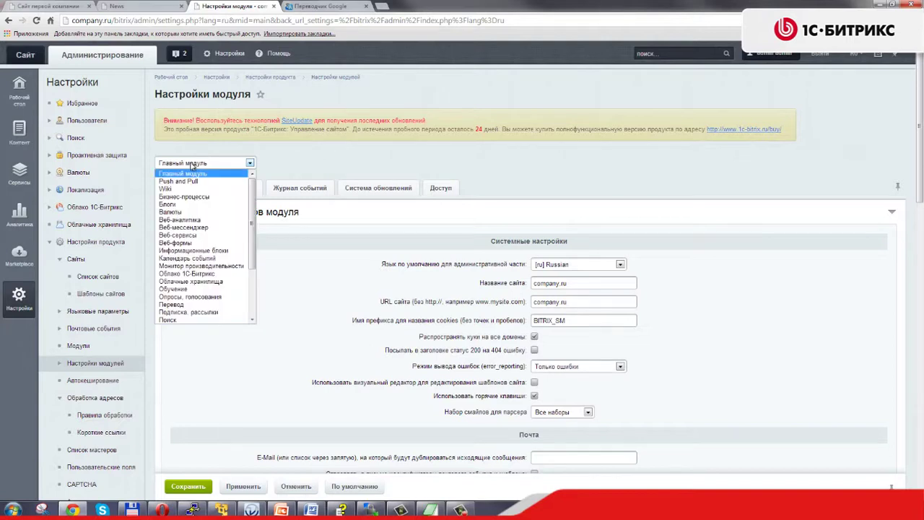
scroll(202, 215, "down", 3)
left_click(220, 304)
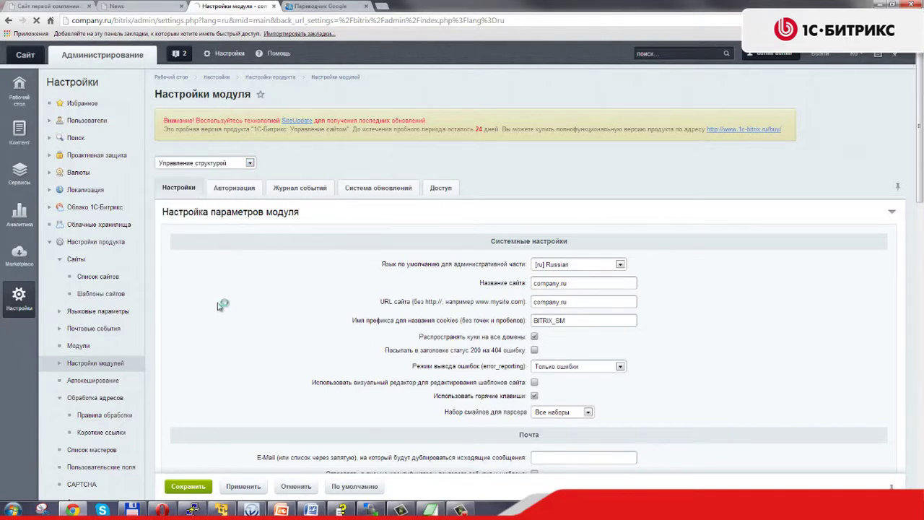
Add the menu type en_left for the site "Первый сайт компании" and save the module settings.
scroll(239, 240, "down", 1)
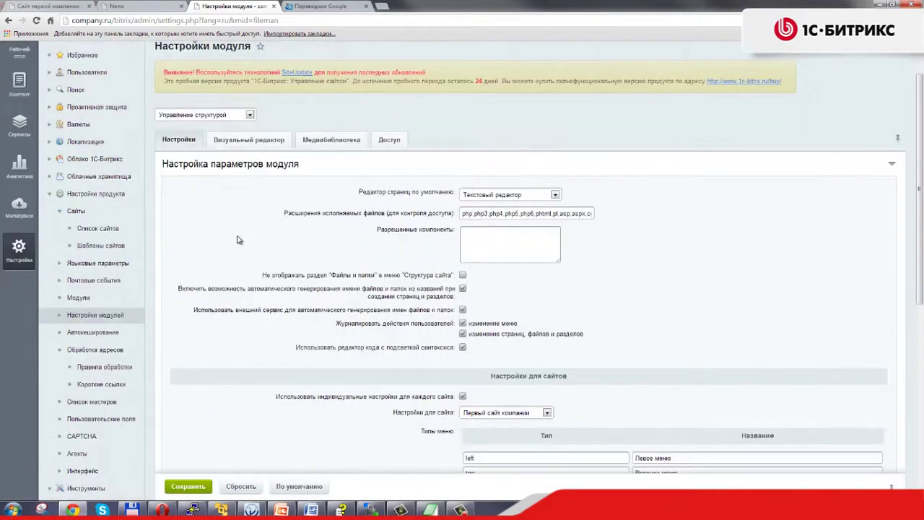
scroll(239, 240, "down", 3)
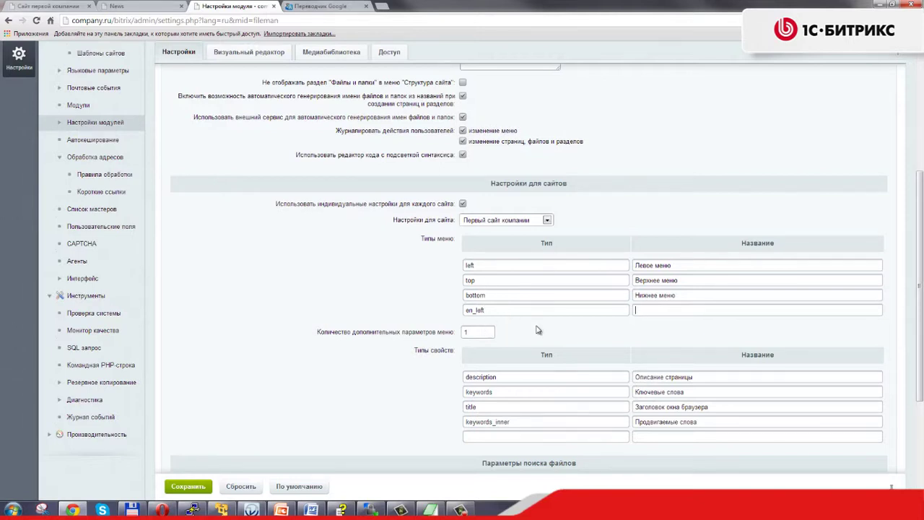
scroll(536, 331, "down", 2)
left_click(240, 486)
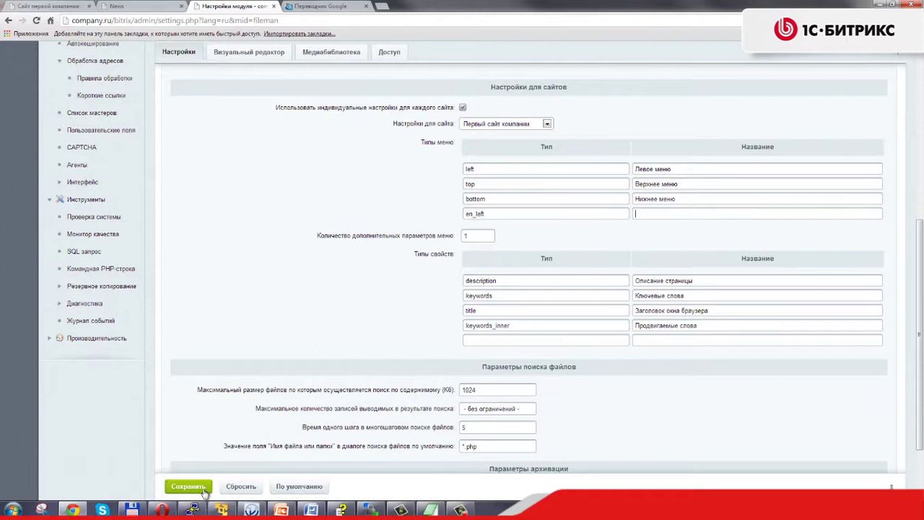
scroll(492, 252, "down", 5)
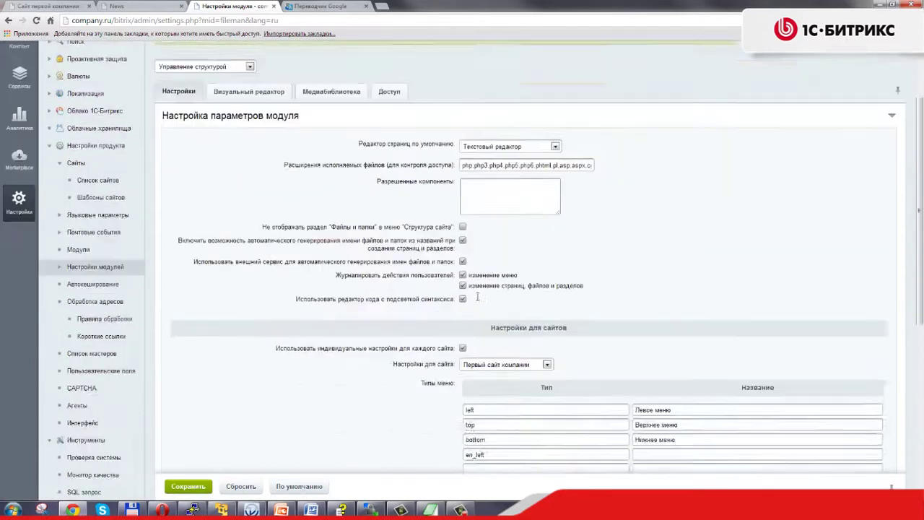
Add the menu types en_top and en_bottom for the site "Первый сайт компании", saving the settings to get another empty row.
type("en_top")
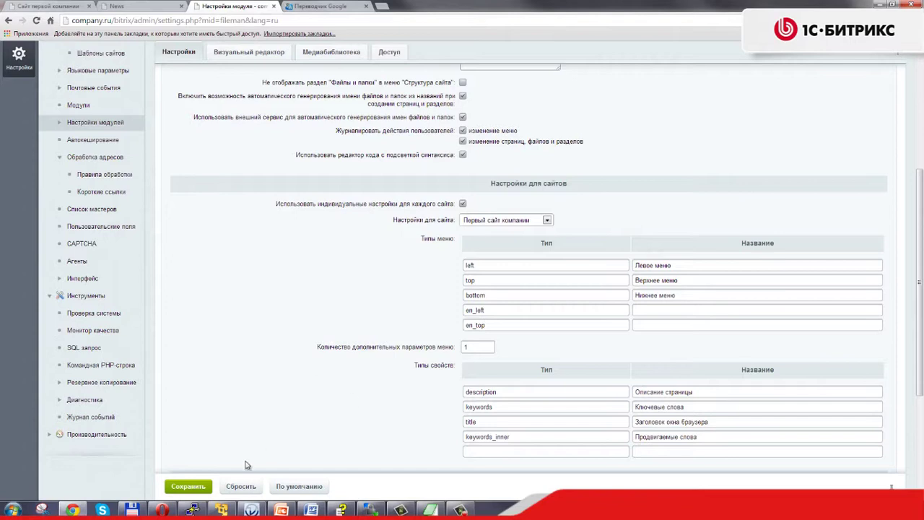
left_click(204, 487)
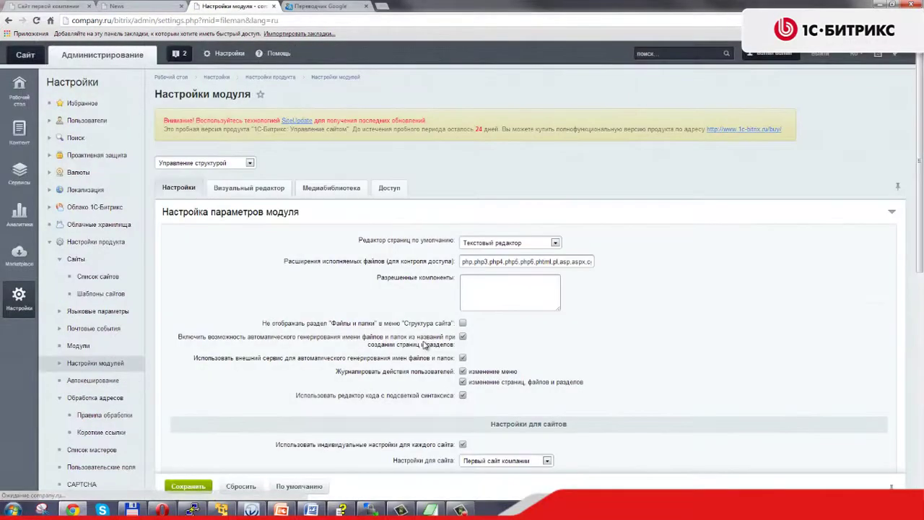
scroll(433, 346, "down", 4)
left_click(487, 390)
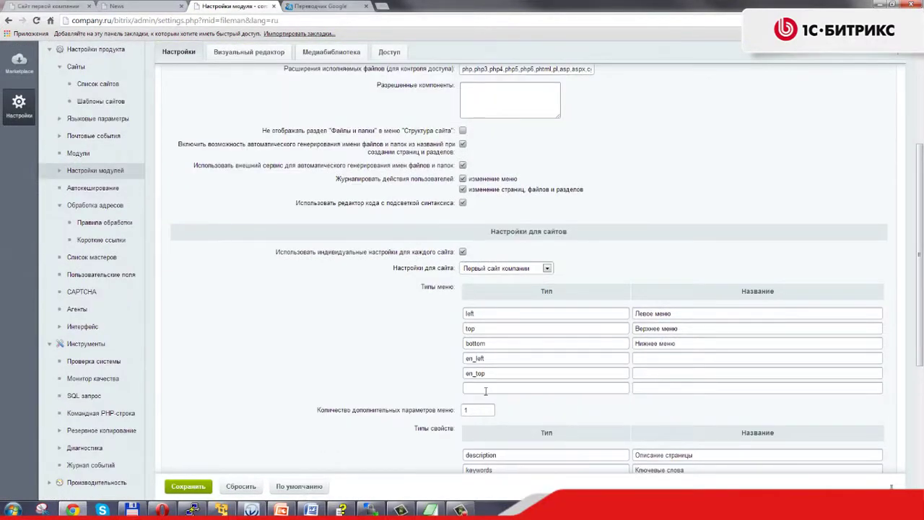
type("en_b")
Name the en_left, en_top and en_bottom menu types "Левое меню EN", "Верхнее меню EN" and "Нижнее меню EN", and save the module settings.
left_click_drag(677, 313, 621, 313)
key("ctrl+c")
left_click(655, 355)
key("ctrl+v")
left_click_drag(681, 328, 632, 337)
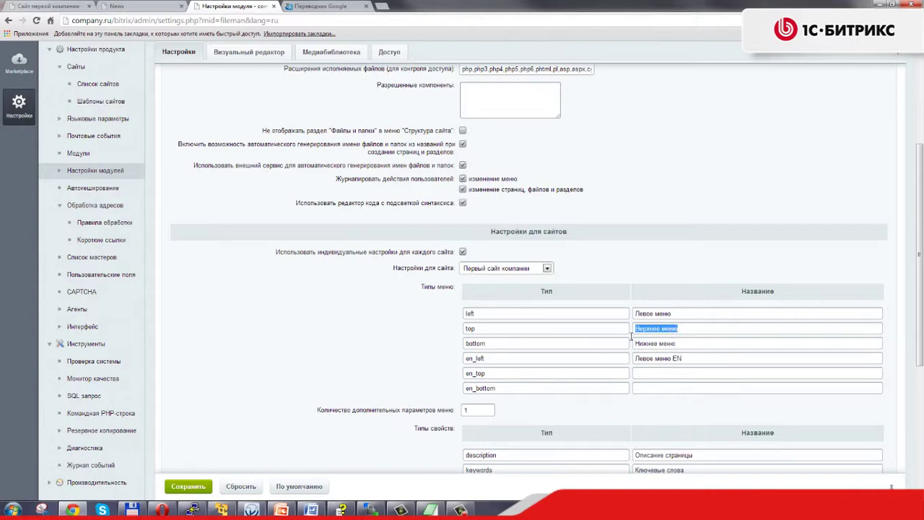
left_click(667, 375)
type("Верхнее меню")
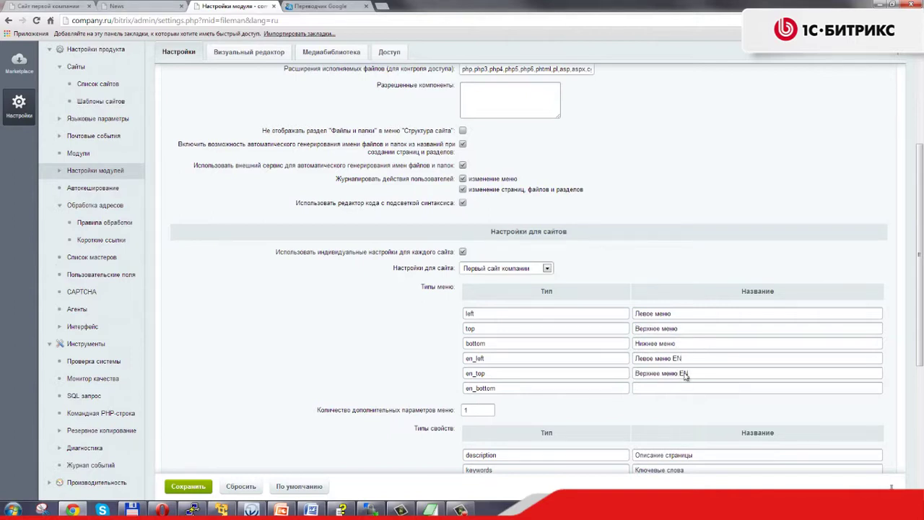
left_click_drag(682, 347, 637, 347)
key("ctrl+c")
left_click(660, 388)
key("ctrl+v")
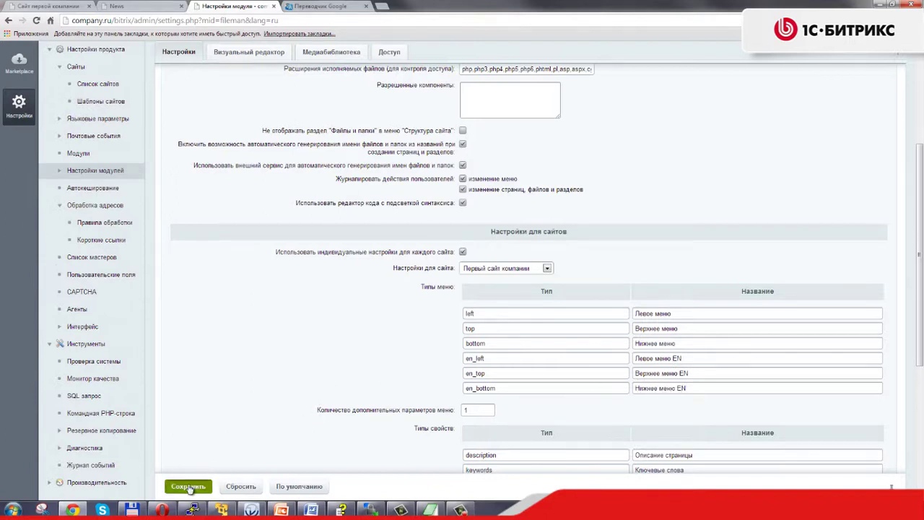
left_click(189, 487)
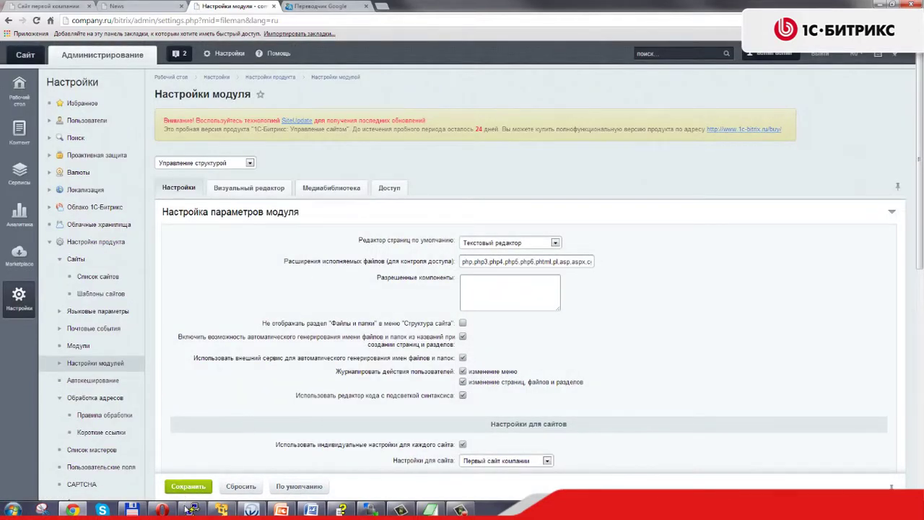
Switch to the Midnight Commander terminal and copy .top.menu.php in the s1 folder as .en_top.menu.php.
left_click(191, 510)
key("Down")
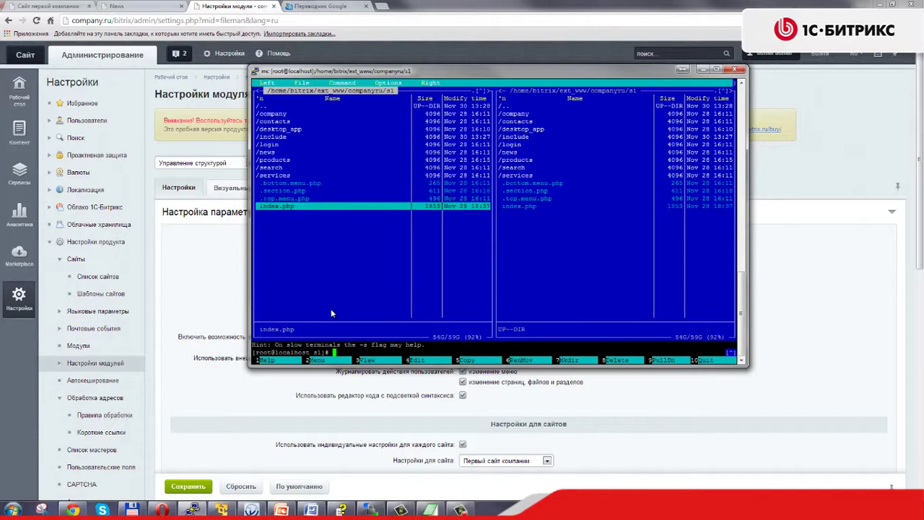
key("Up")
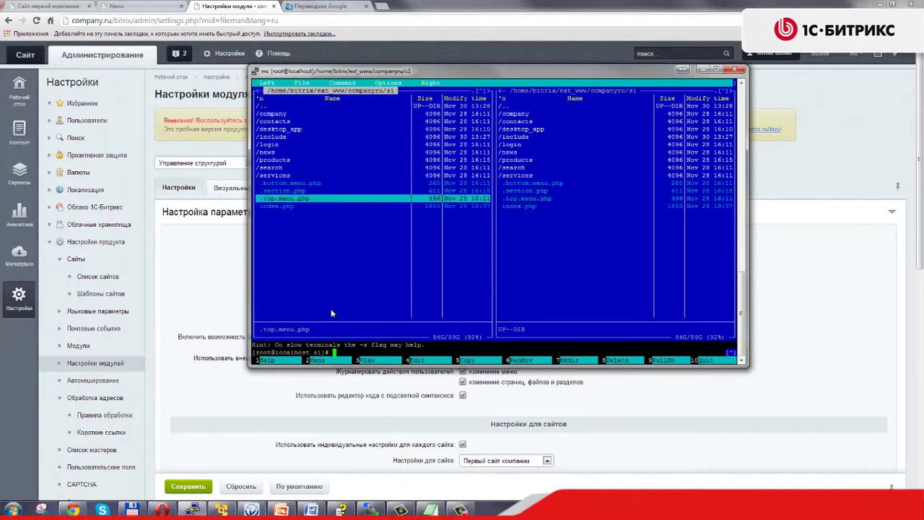
key("F5")
key("BackSpace")
key("BackSpace")
key("BackSpace")
key("BackSpace")
key("BackSpace")
key("BackSpace")
key("BackSpace")
key("BackSpace")
key("BackSpace")
key("BackSpace")
key("BackSpace")
key("BackSpace")
key("BackSpace")
key("BackSpace")
key("BackSpace")
key("BackSpace")
key("BackSpace")
key("BackSpace")
key("BackSpace")
key("BackSpace")
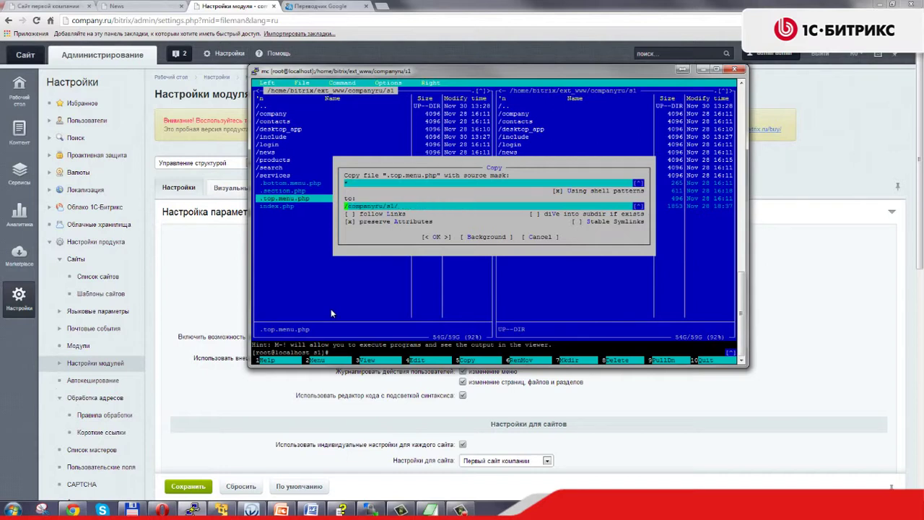
key("BackSpace")
key("BackSpace")
key("BackSpace")
type(".le_top.menu.php")
key("Return")
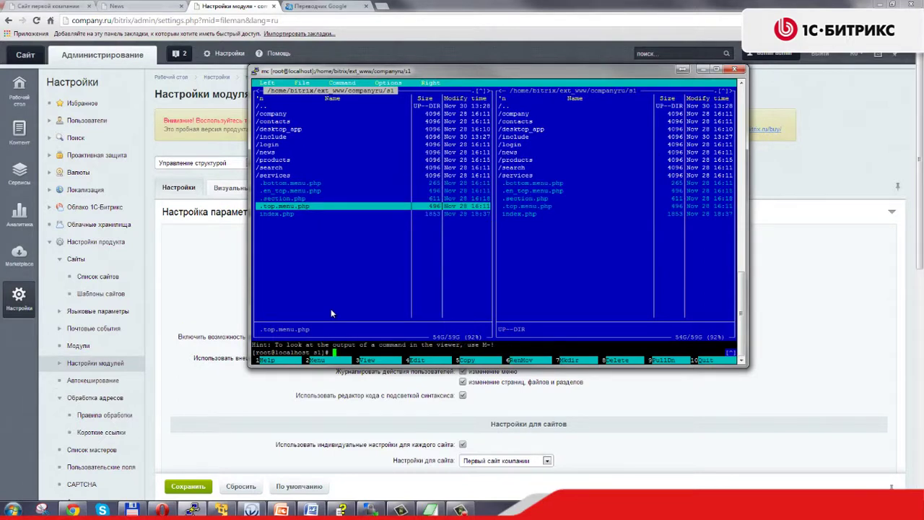
Copy .bottom.menu.php in the s1 folder as .en_bottom.menu.php and select the new copy.
key("Up")
key("Up")
key("Up")
key("F5")
key("BackSpace")
key("BackSpace")
key("BackSpace")
key("BackSpace")
key("BackSpace")
key("BackSpace")
key("BackSpace")
key("BackSpace")
key("BackSpace")
key("BackSpace")
key("BackSpace")
key("BackSpace")
key("BackSpace")
key("BackSpace")
key("BackSpace")
key("BackSpace")
key("BackSpace")
key("BackSpace")
key("BackSpace")
key("BackSpace")
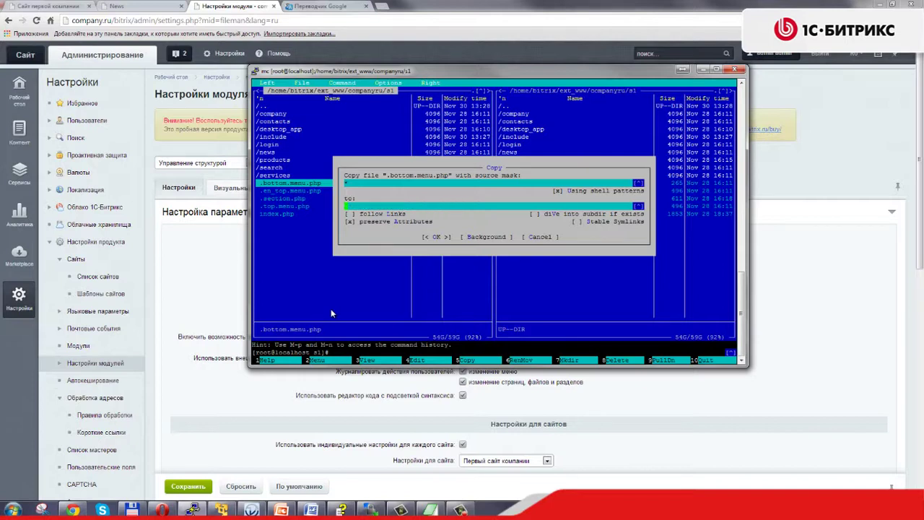
type(".en_b")
type("ttom.menu.php")
key("Return")
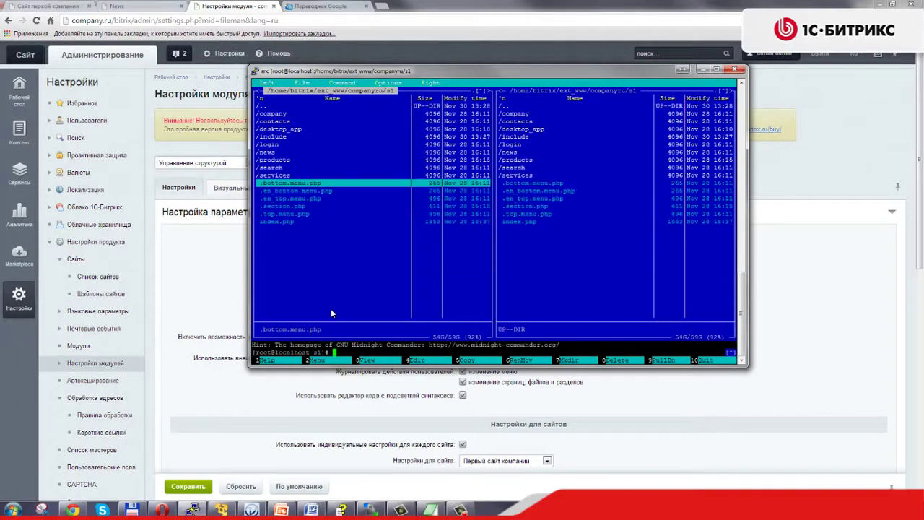
left_click(304, 213)
left_click(310, 192)
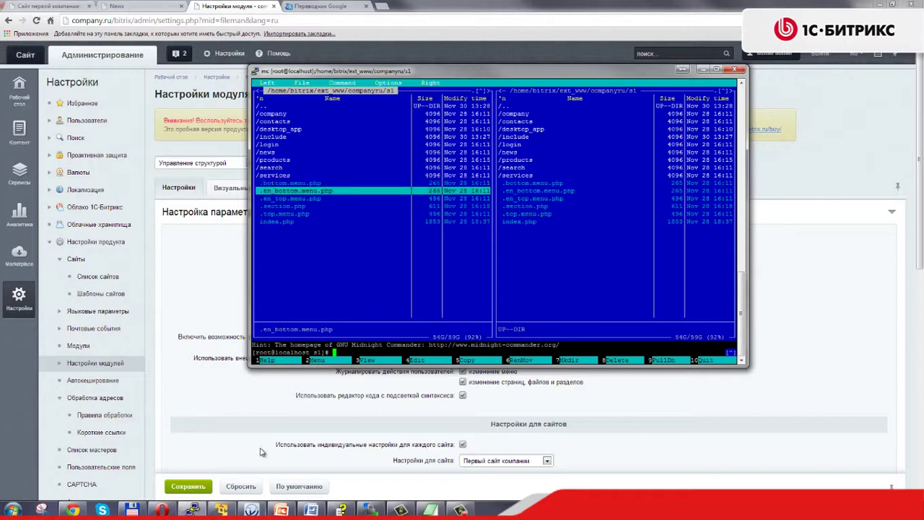
Return to the public site in the browser, switch its language to English and turn on edit mode.
left_click(150, 262)
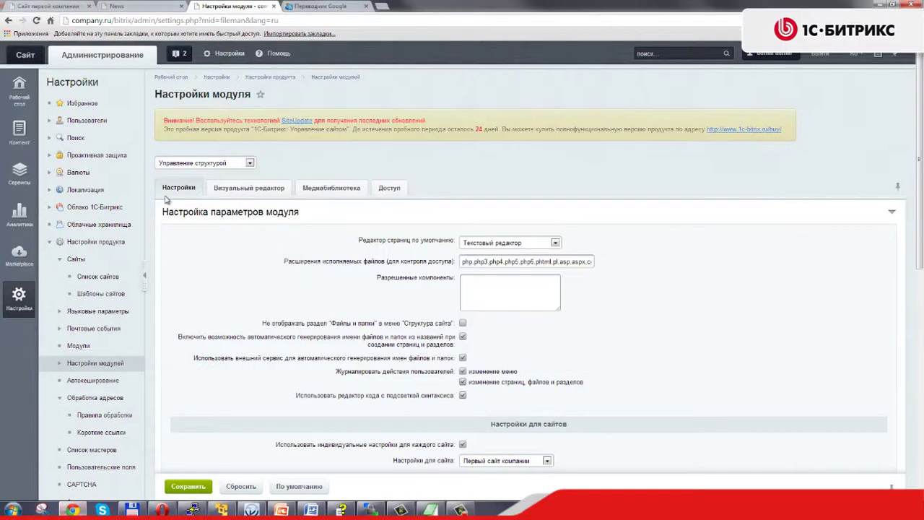
left_click(57, 5)
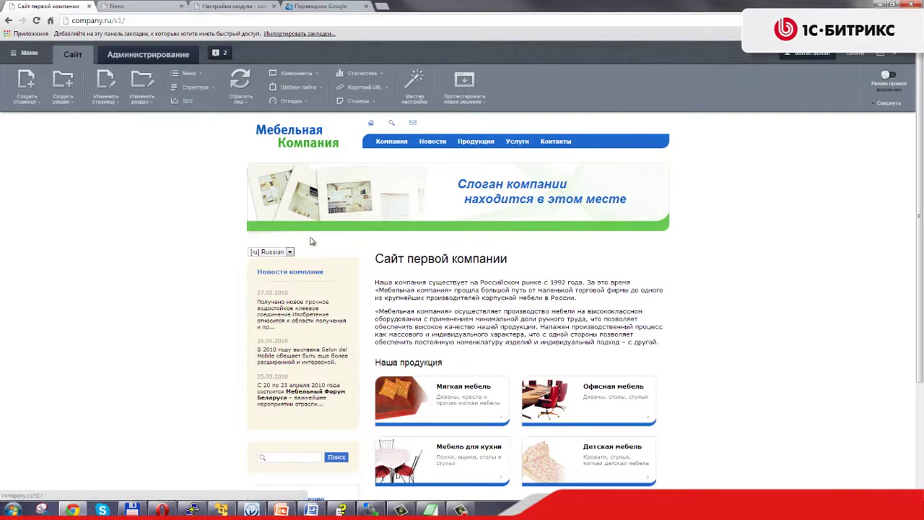
left_click(289, 253)
left_click(273, 270)
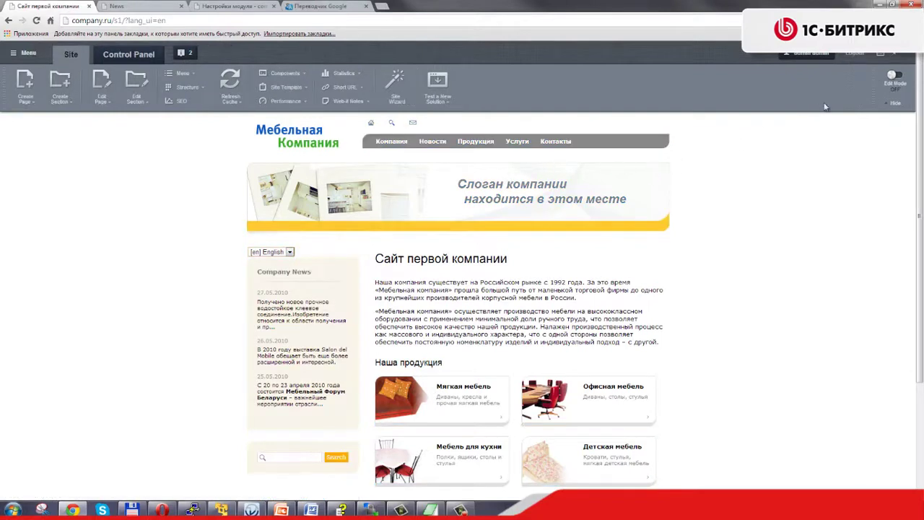
left_click(895, 75)
Open the parameters of the horizontal menu component and set the root level menu type to "Верхнее меню EN".
mouse_move(444, 148)
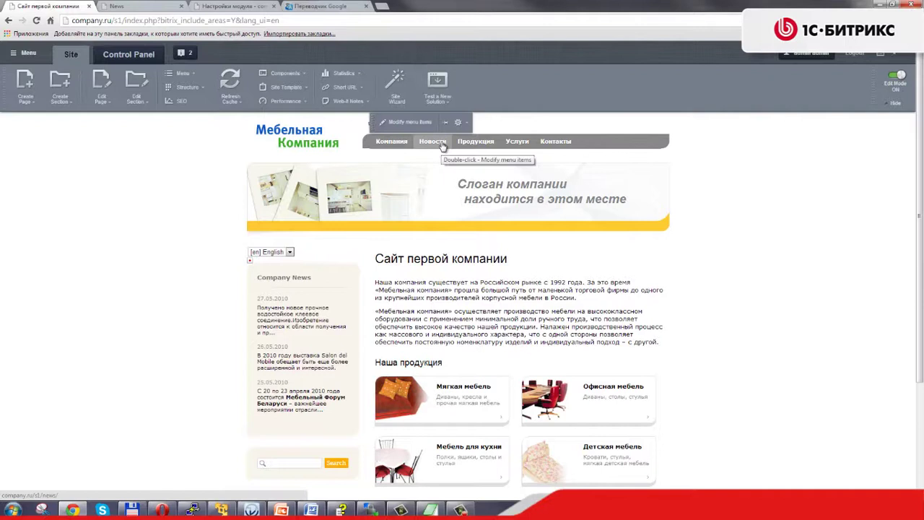
left_click(458, 122)
left_click_drag(374, 169, 228, 95)
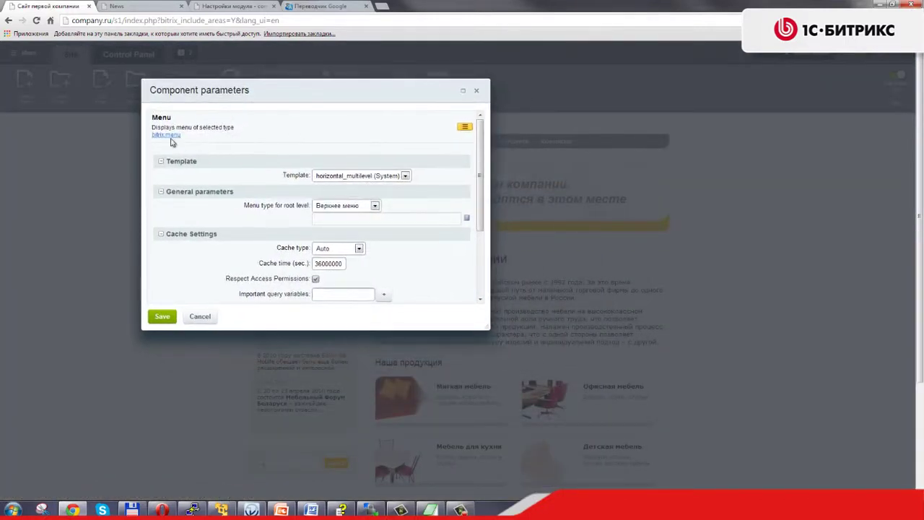
scroll(276, 218, "down", 1)
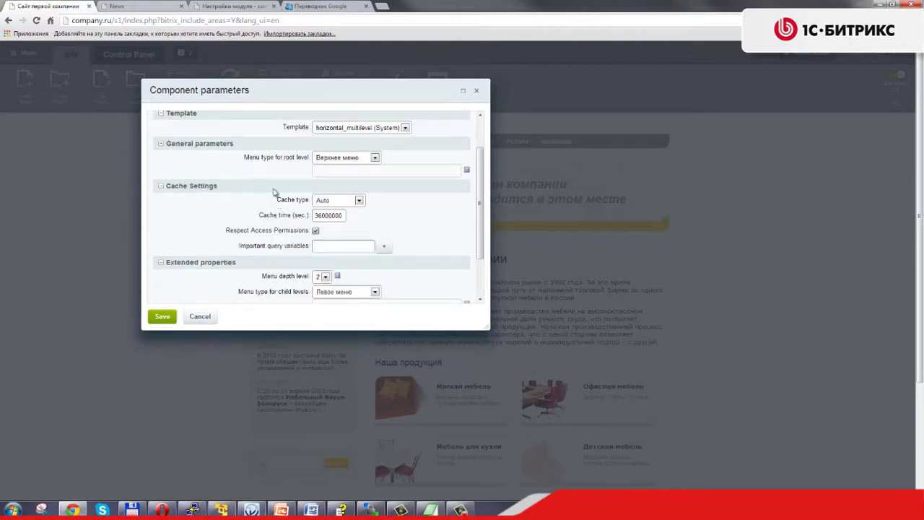
left_click(337, 159)
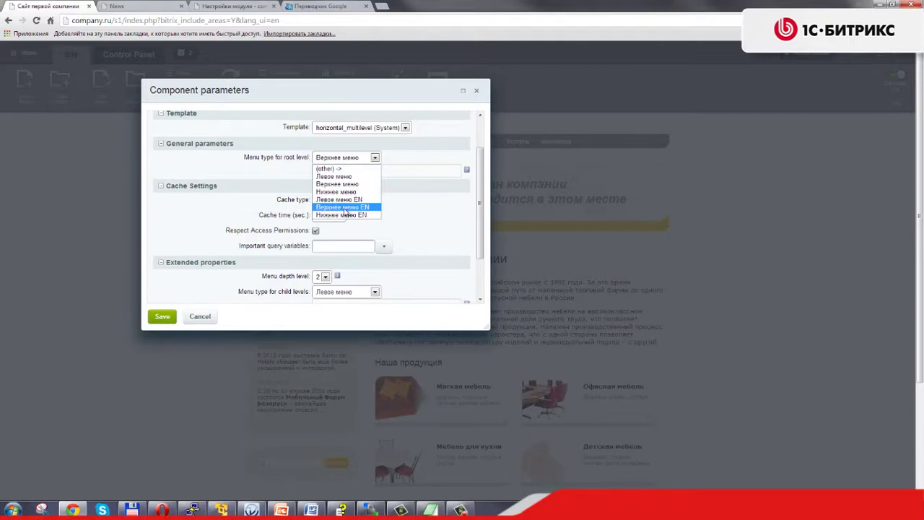
left_click(345, 207)
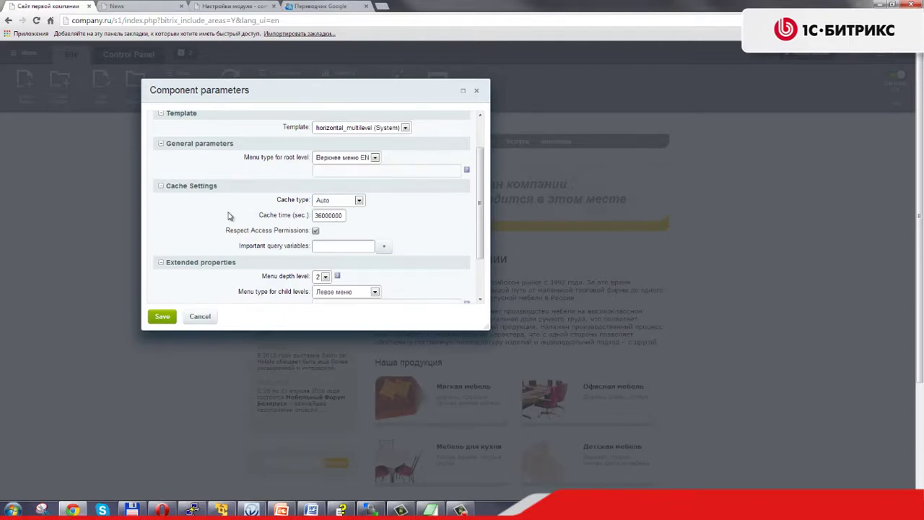
Set the menu type for child levels to "Левое меню EN" and save the component parameters.
scroll(232, 210, "down", 3)
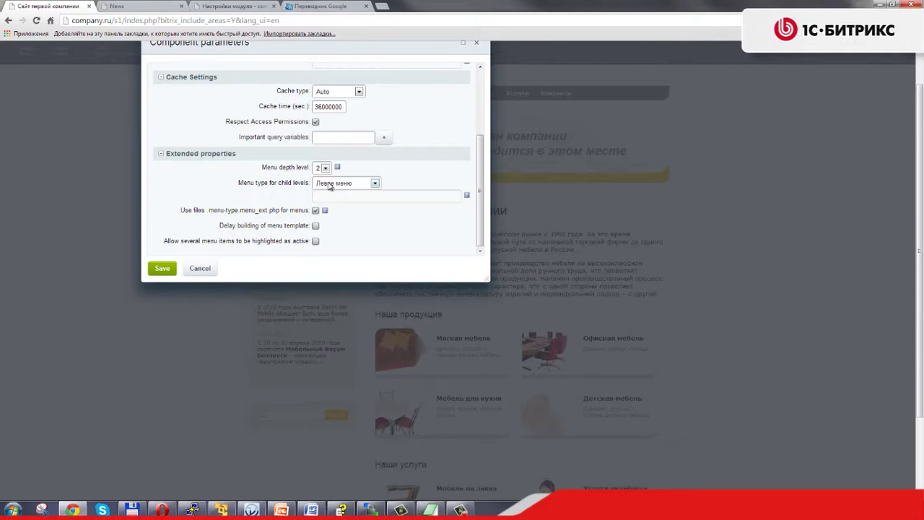
left_click(346, 185)
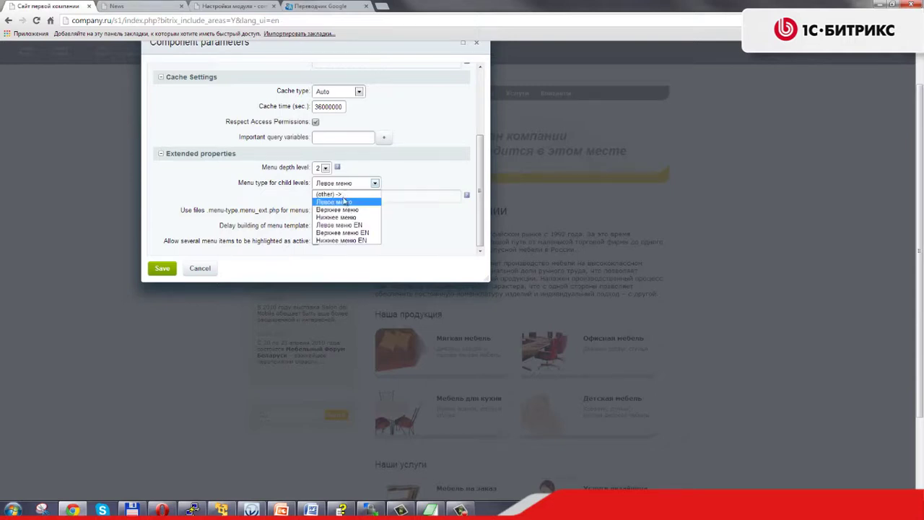
left_click(345, 228)
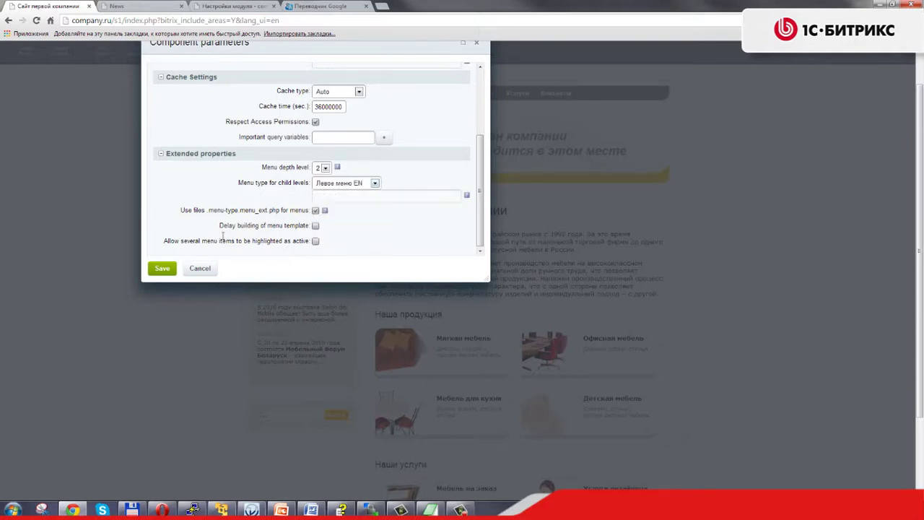
left_click(161, 267)
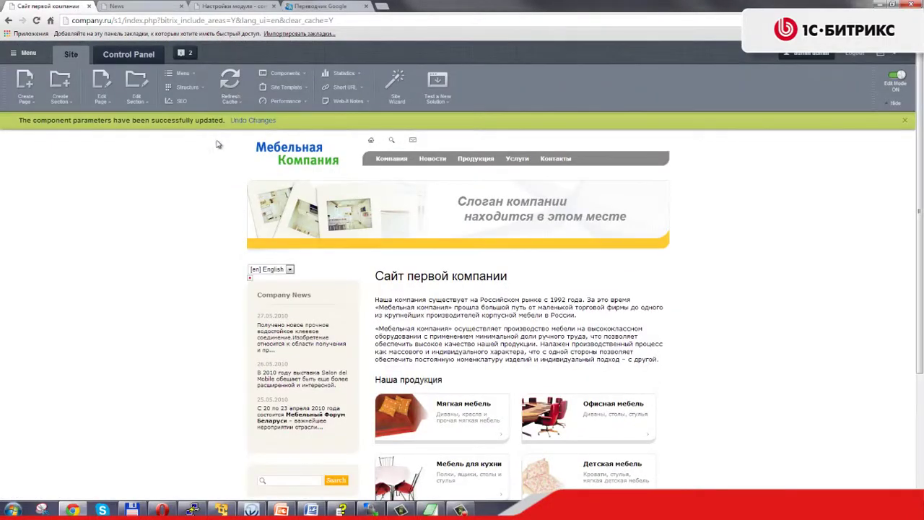
Open "Верхнее меню EN" for editing and rename the item "Компания" to Company.
left_click(182, 73)
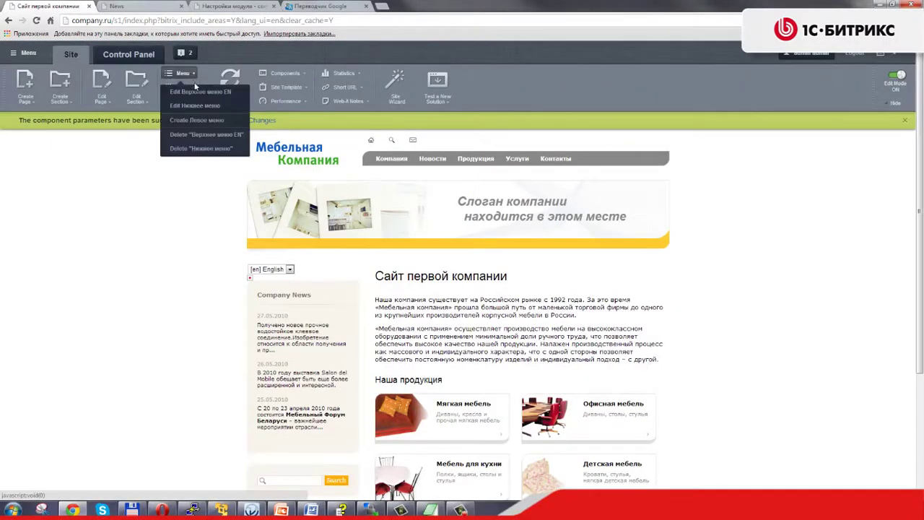
left_click(200, 94)
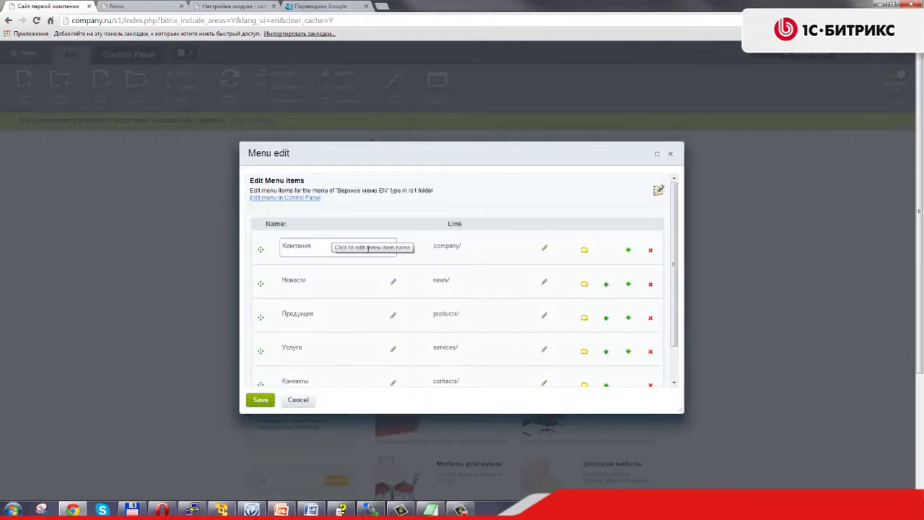
left_click(394, 249)
left_click(362, 246)
key("BackSpace")
key("BackSpace")
key("BackSpace")
key("BackSpace")
key("BackSpace")
key("BackSpace")
key("BackSpace")
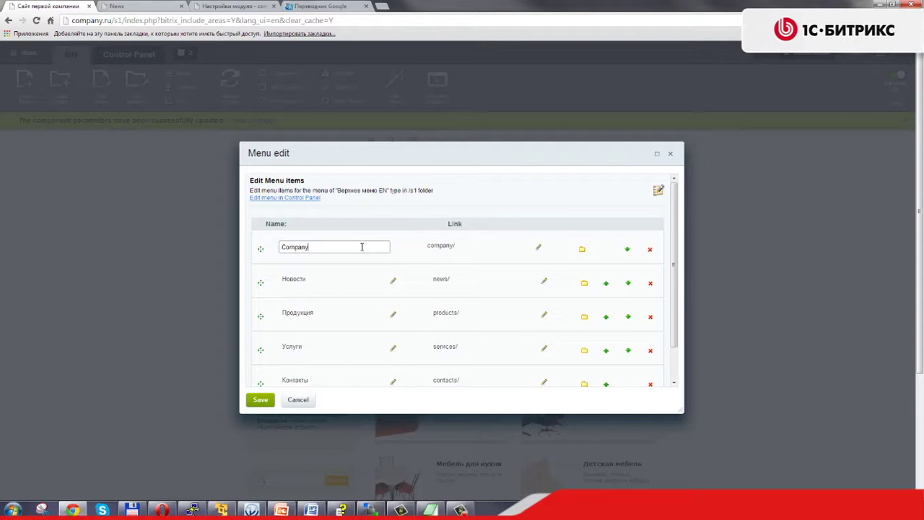
Rename the menu item "Новости" to News and "Продукция" to Catalog.
left_click(333, 281)
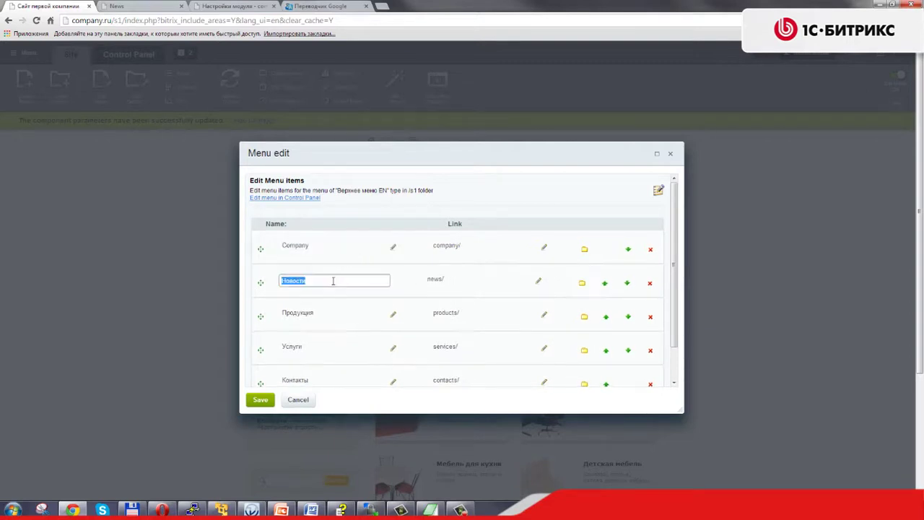
type("News")
left_click(333, 315)
type("Catalog")
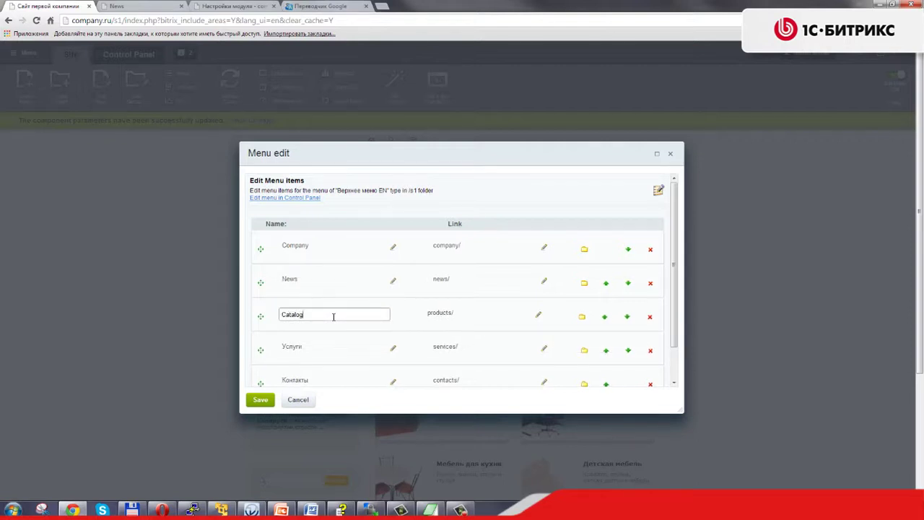
Rename the menu item "Услуги" to Services and "Контакты" to Contacts, and save the menu.
left_click(331, 348)
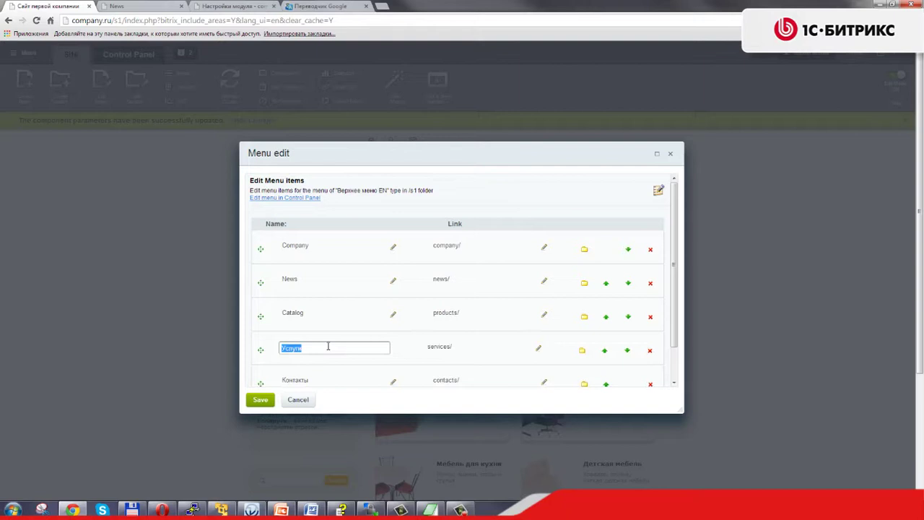
left_click(316, 348)
left_click(332, 382)
type("C")
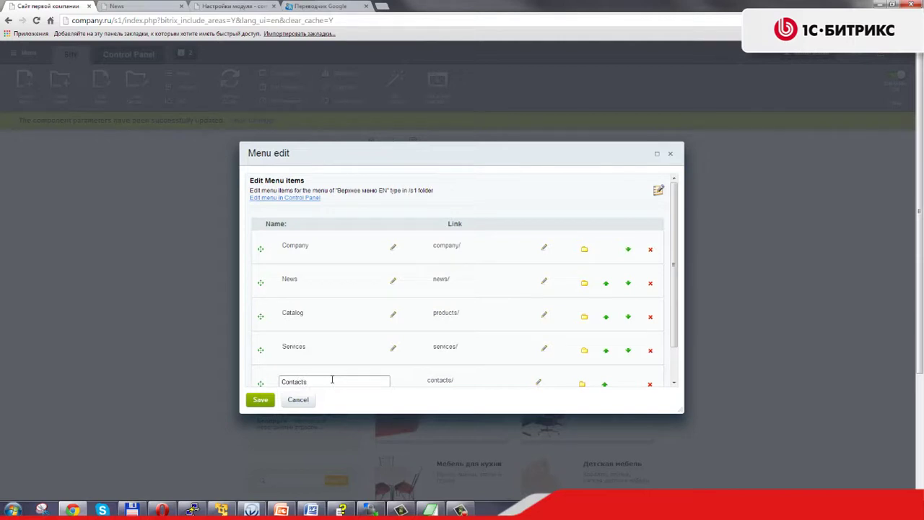
type("ontacts")
scroll(363, 363, "down", 4)
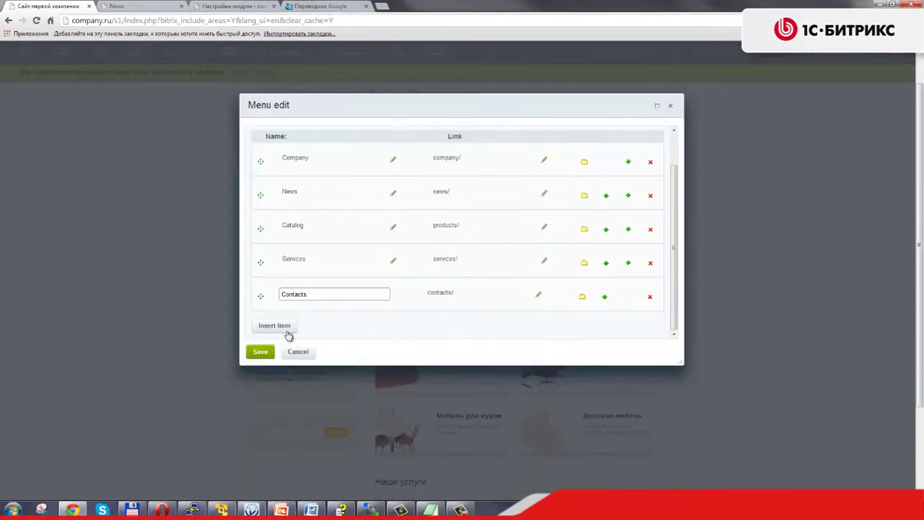
left_click(262, 352)
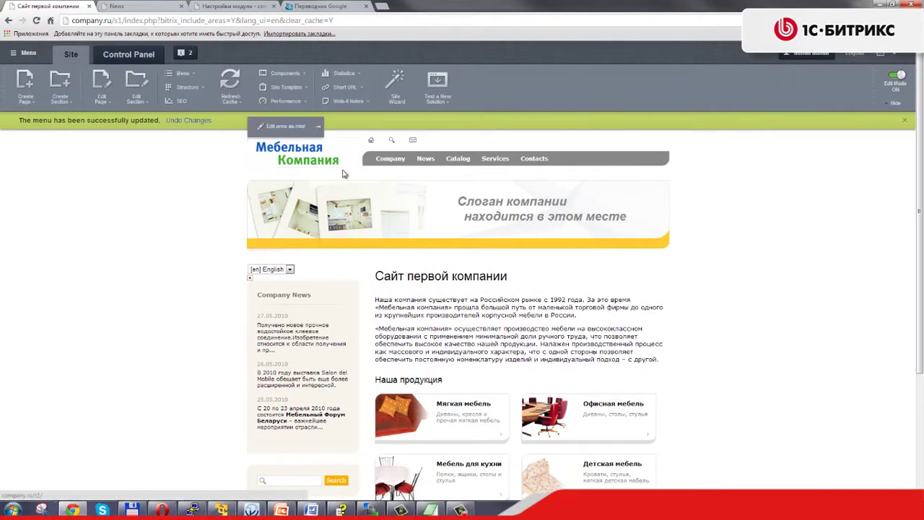
Turn off edit mode and switch the site to Russian and back to English to compare the top menus.
left_click(889, 78)
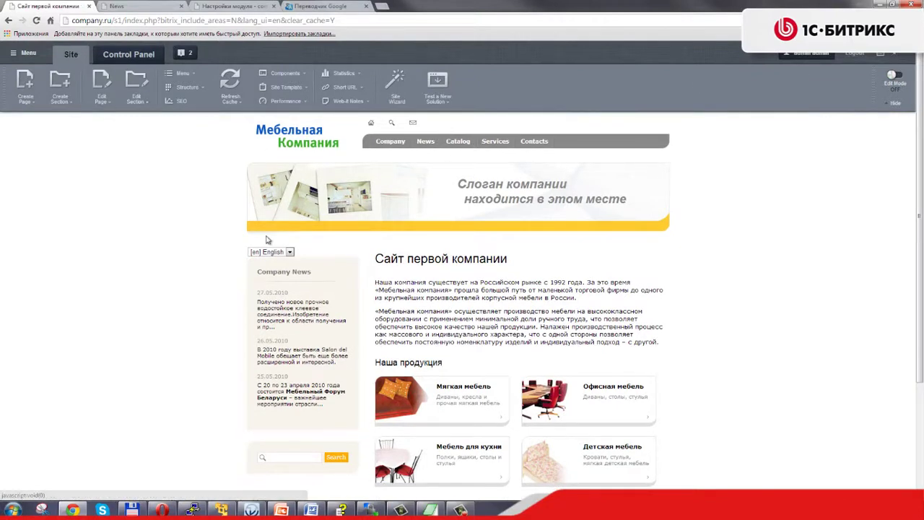
left_click(275, 256)
left_click(276, 265)
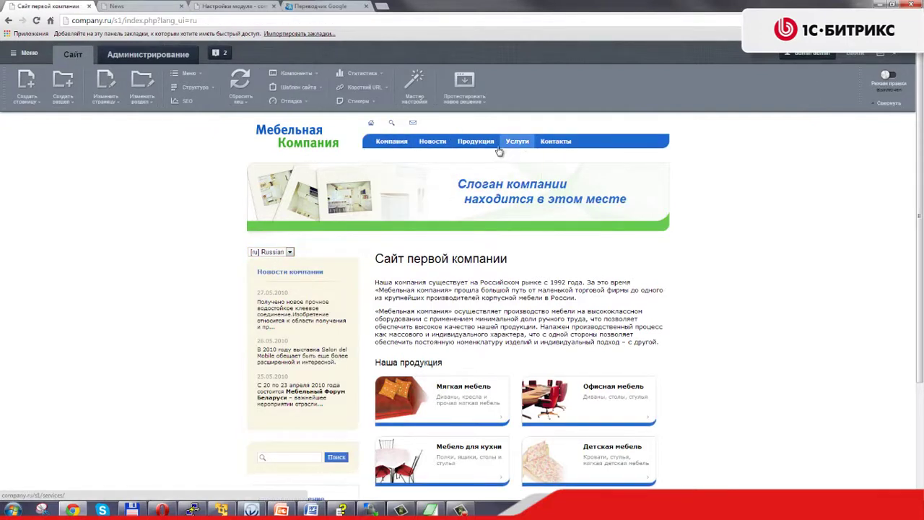
left_click(264, 252)
left_click(253, 264)
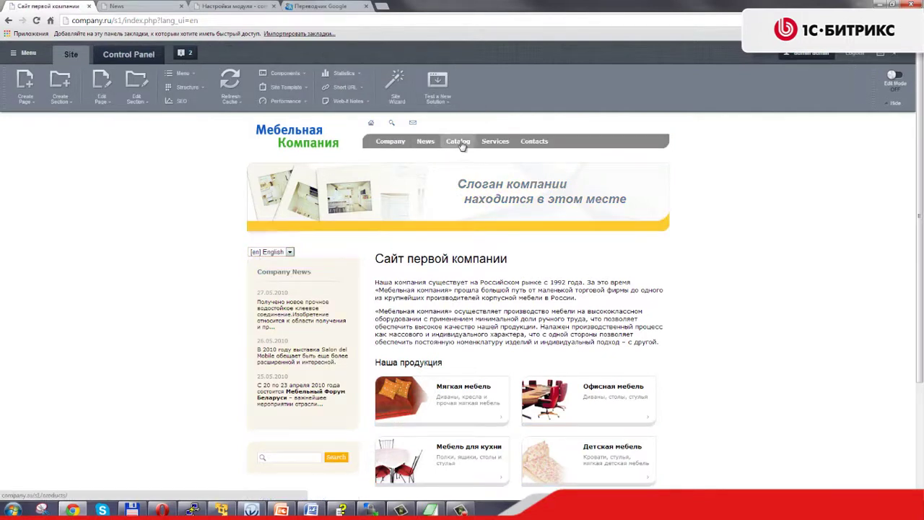
Open the News section of the site and switch its interface language to Russian.
left_click(425, 142)
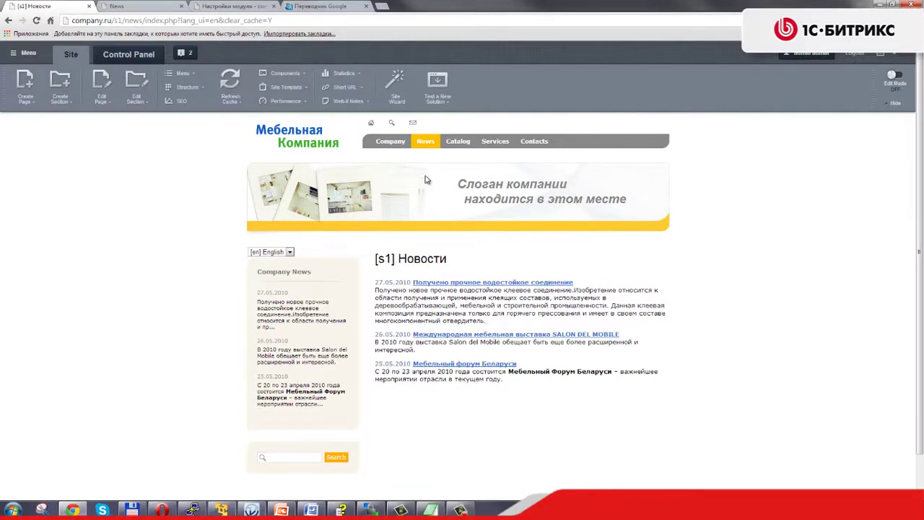
left_click(291, 252)
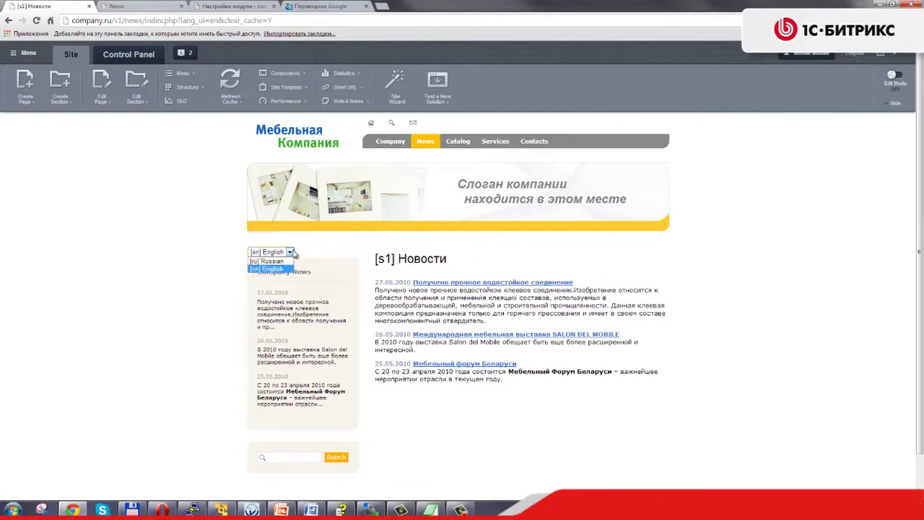
left_click(267, 261)
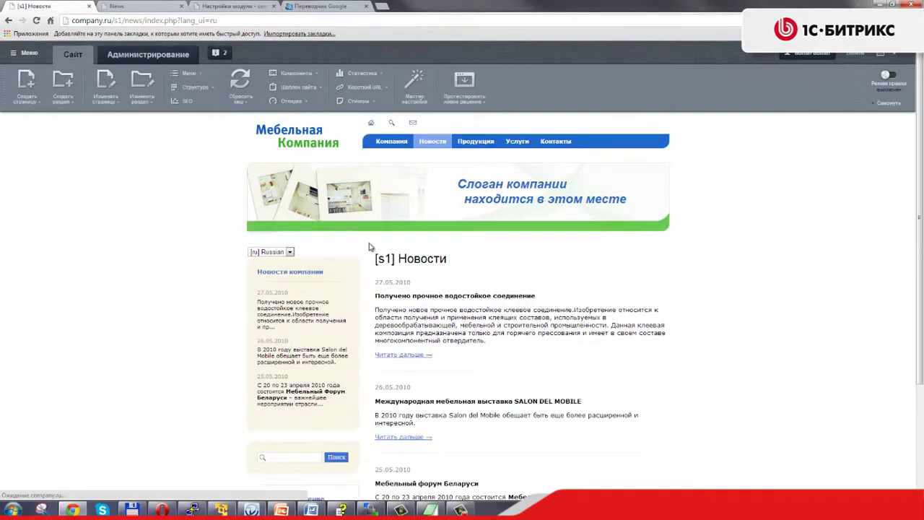
In edit mode, copy the bitrix:news component template into the current site template furniture_blue as "news", without proceeding to template editing.
left_click(889, 75)
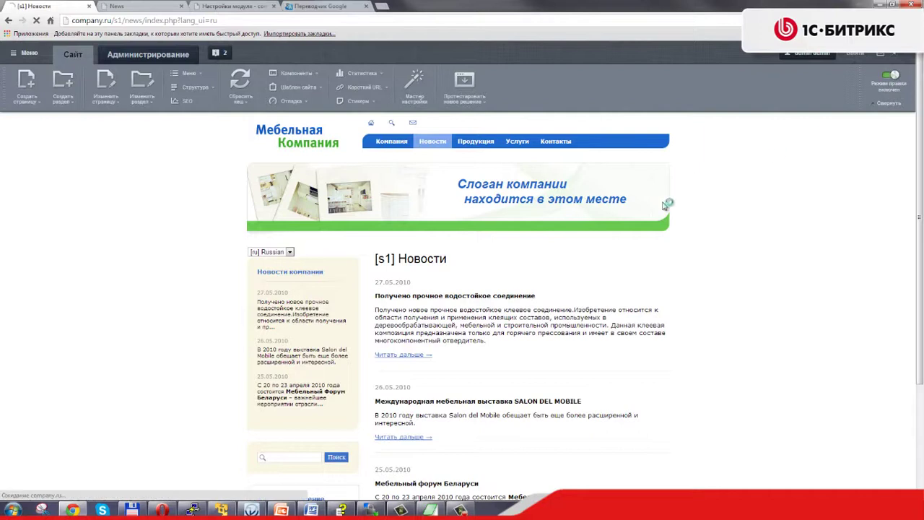
mouse_move(476, 281)
left_click(475, 266)
mouse_move(549, 302)
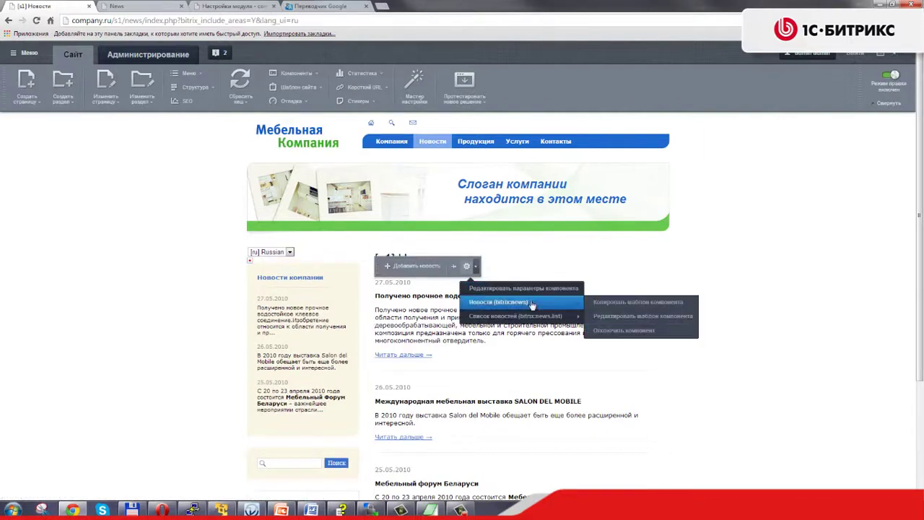
left_click(597, 303)
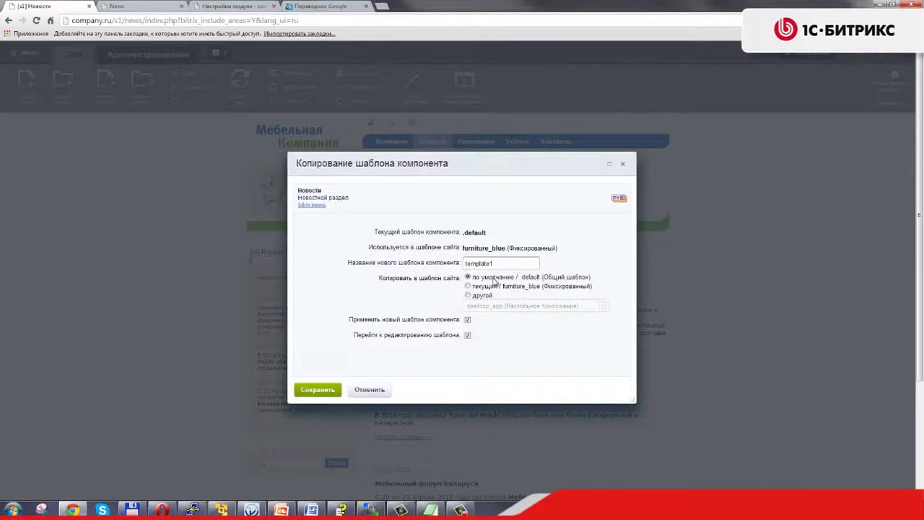
left_click(476, 289)
left_click_drag(505, 266, 437, 264)
type("news")
left_click(467, 335)
left_click(321, 390)
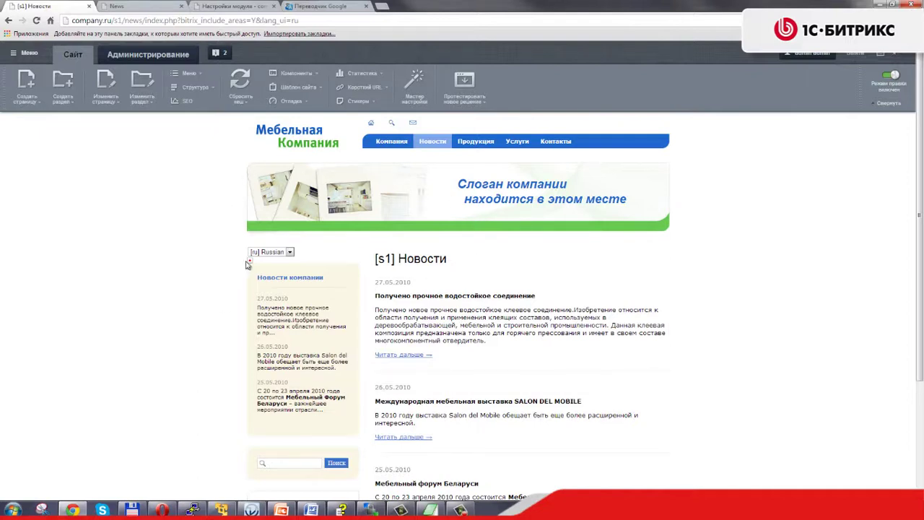
Switch the news page's interface language to English.
left_click(278, 255)
left_click(273, 268)
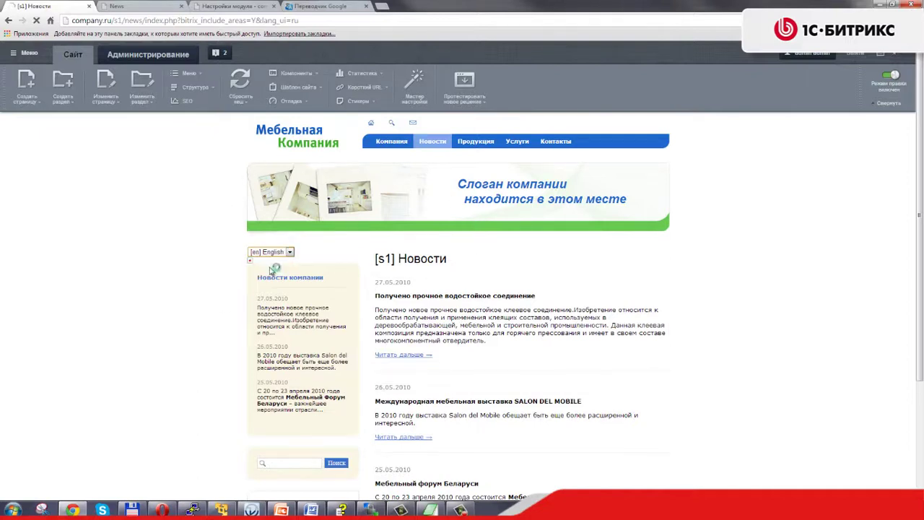